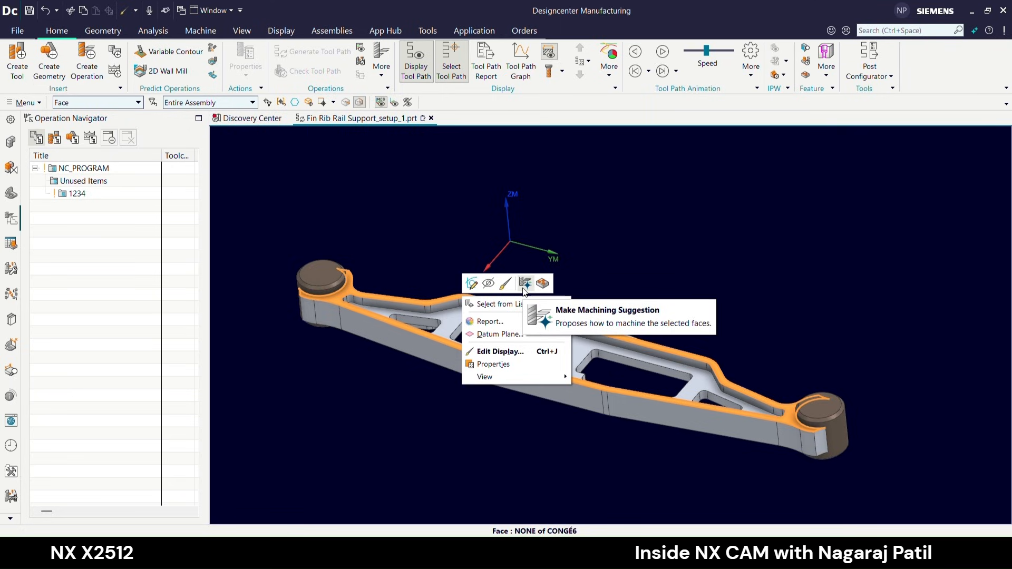
Request machining suggestions for the highlighted planar face and accept the AI-based Cavity Mill suggestion with the 3 mm end mill
click(524, 284)
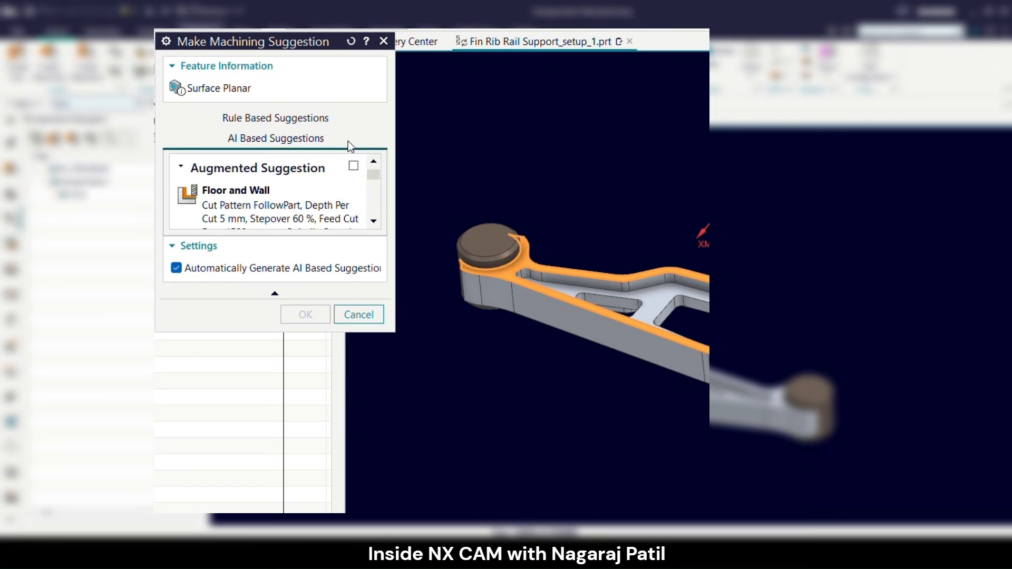
drag(390, 200, 706, 244)
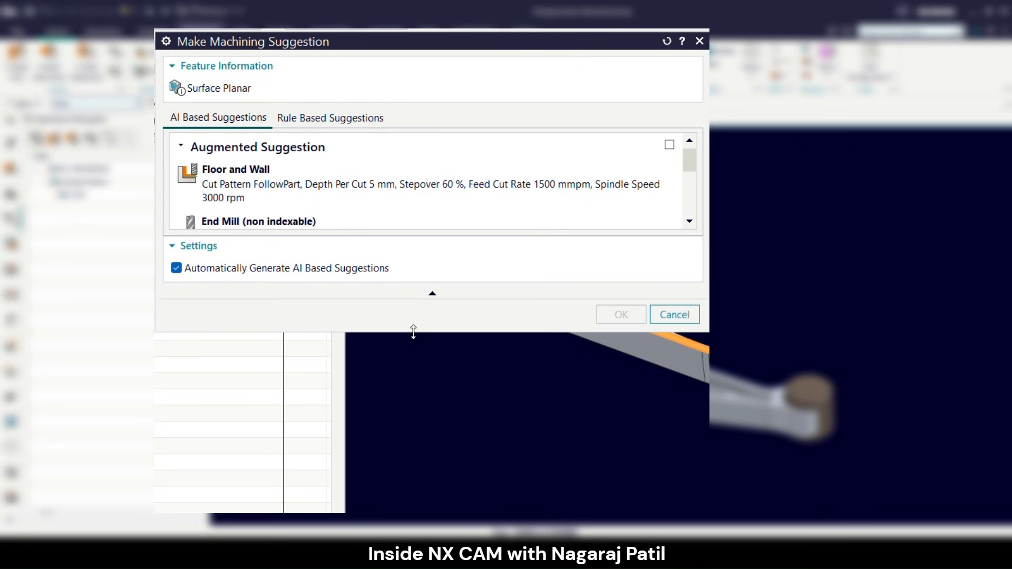
drag(416, 331, 397, 511)
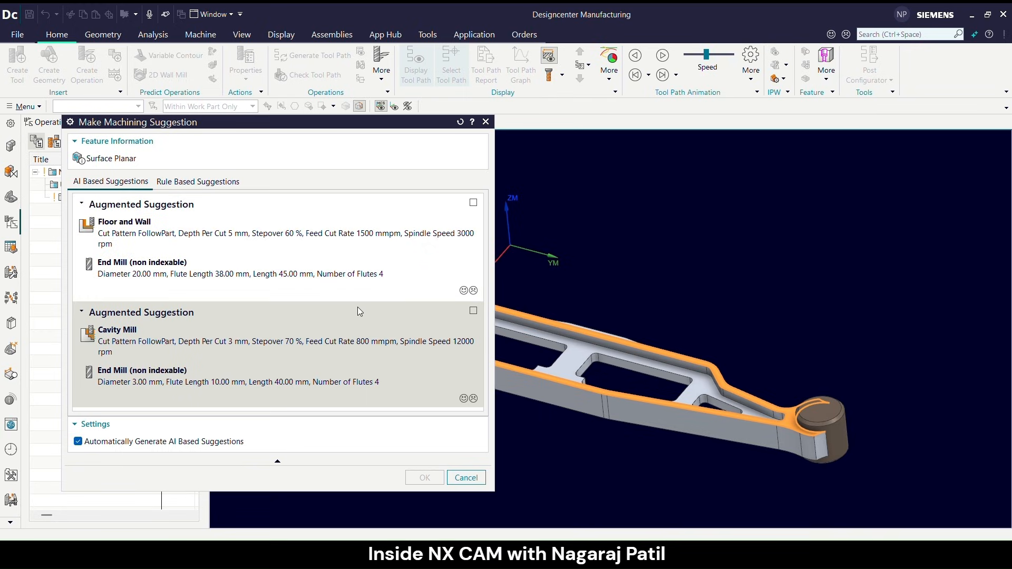
click(473, 311)
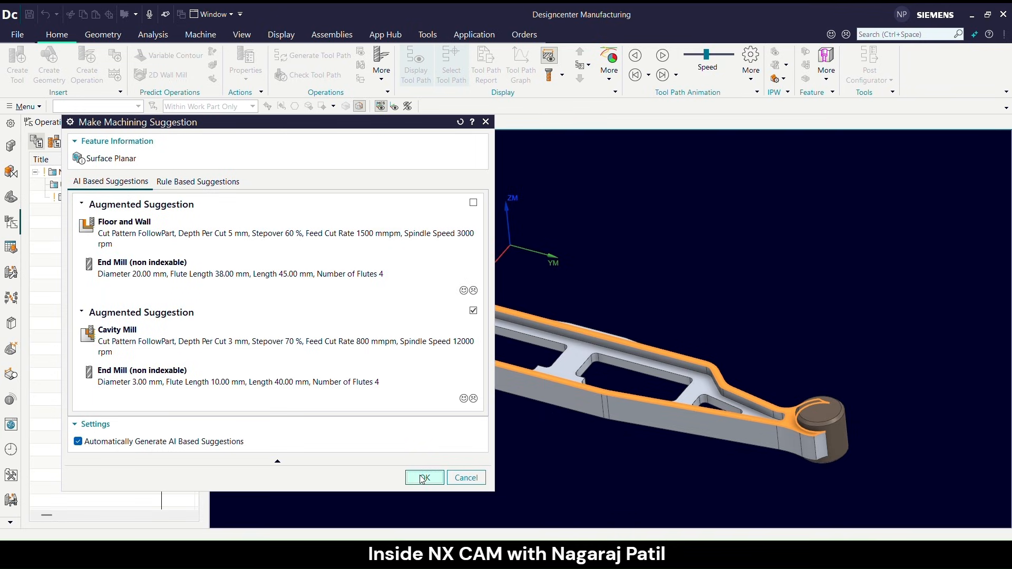
click(422, 478)
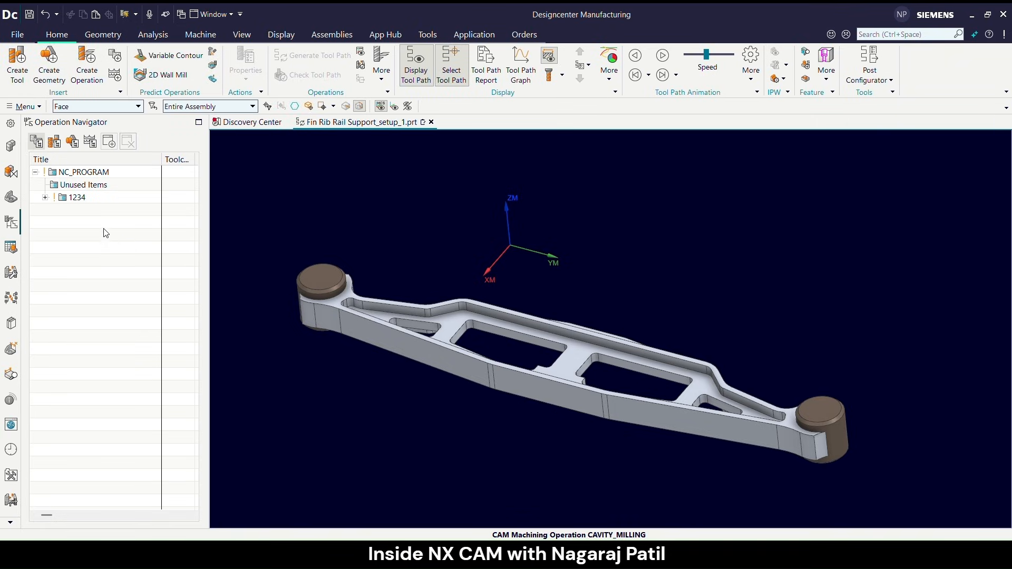
Expand program group 1234 and examine the cavity milling operation created in it
click(43, 198)
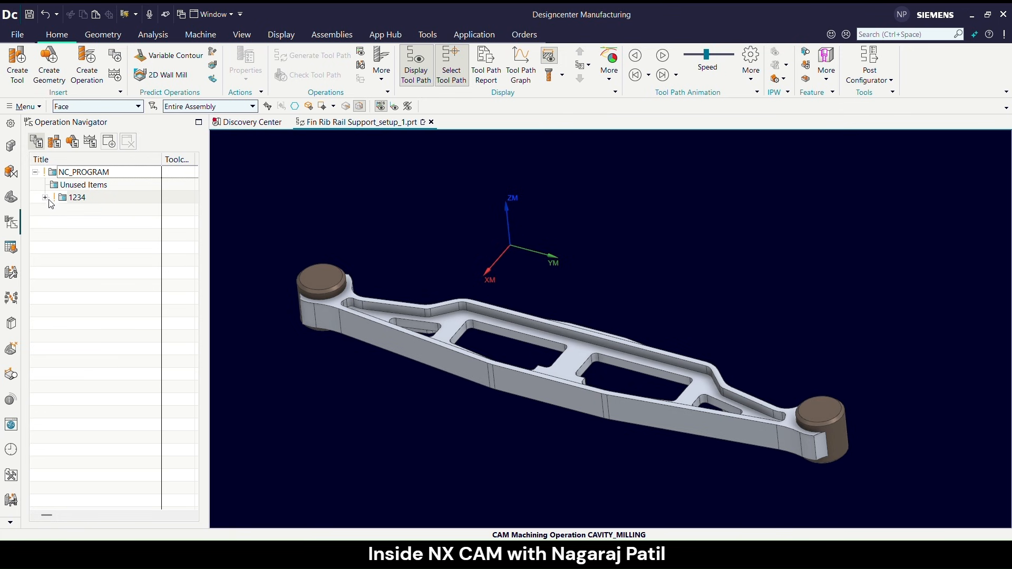
click(45, 197)
click(55, 211)
click(87, 224)
Request machining suggestions for the closed pocket's floor face and accept the AI-based Floor and Wall suggestion with the 6 mm end mill
scroll(424, 298, up, 2)
middle_drag(426, 298, 437, 303)
scroll(477, 332, down, 2)
mouse_move(477, 332)
middle_down()
mouse_move(482, 325)
mouse_move(484, 340)
middle_up()
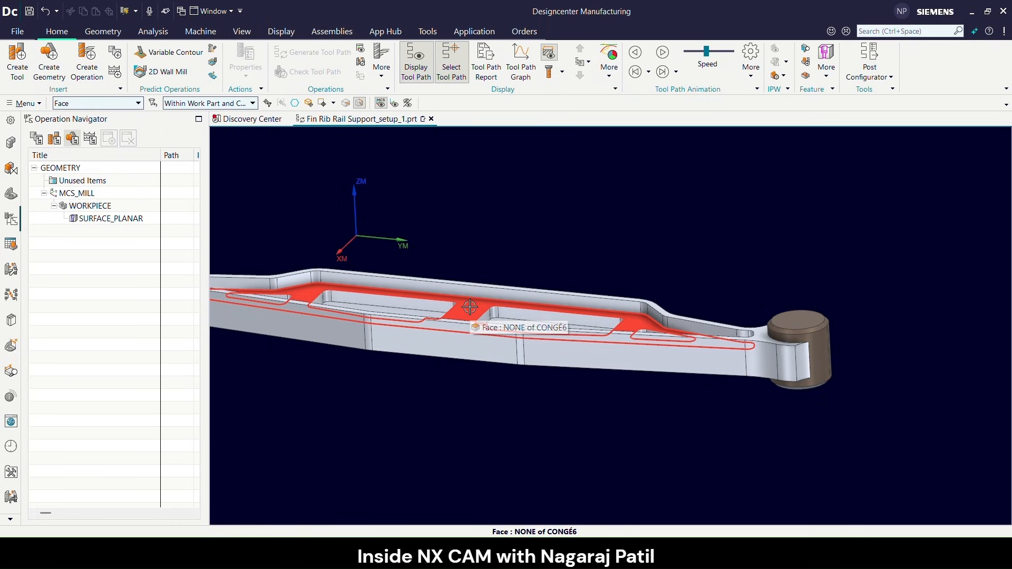
right_click(470, 307)
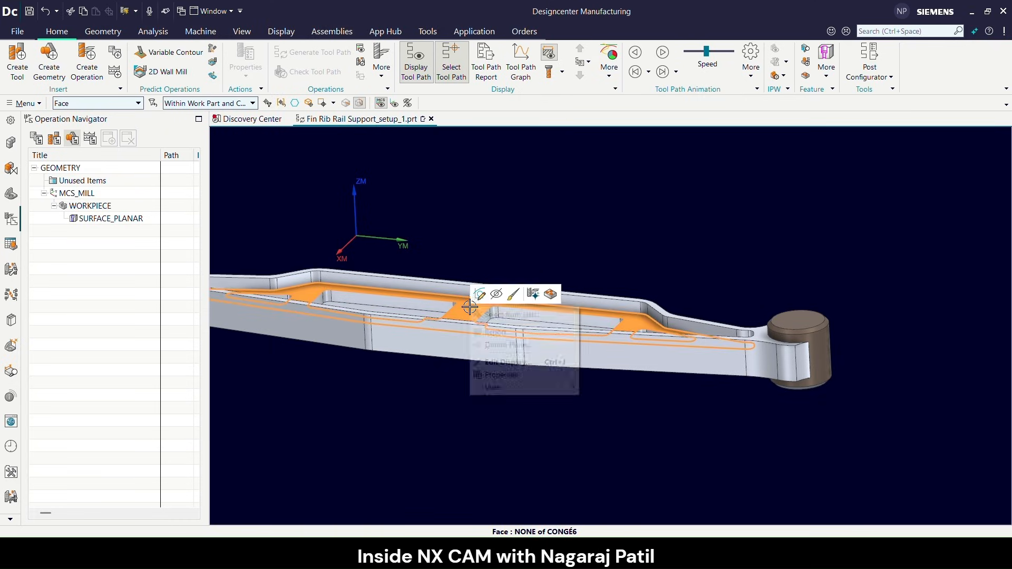
click(533, 293)
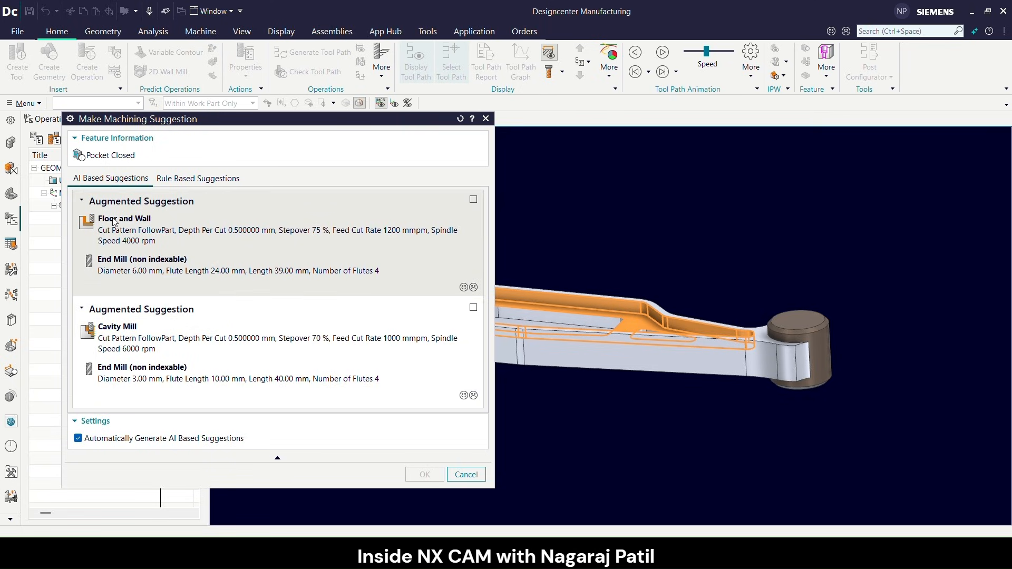
click(467, 204)
click(423, 474)
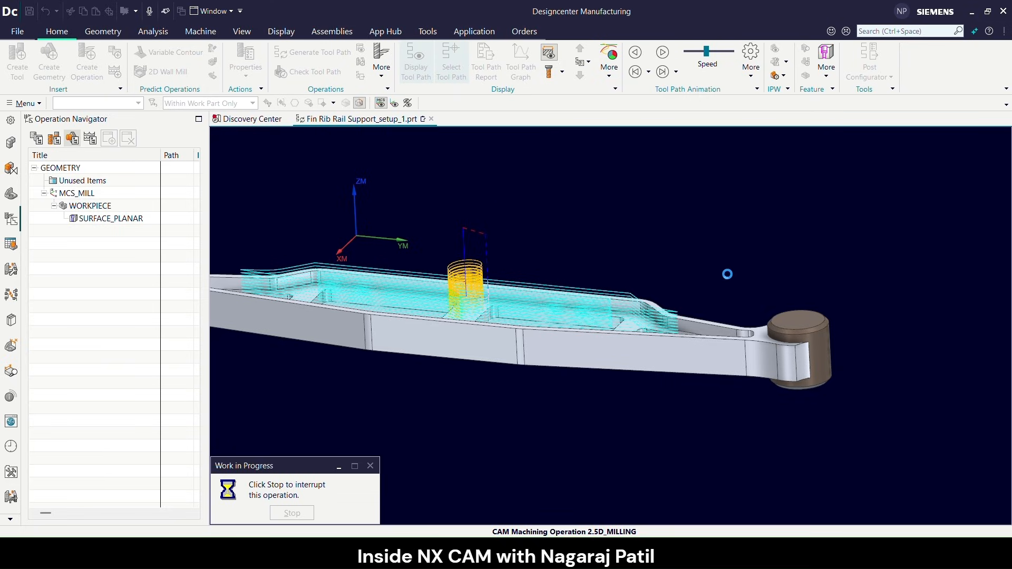
Expand POCKET_CLOSED and examine the tool path of its 2.5D_MILLING operation on the part
middle_drag(735, 273, 329, 275)
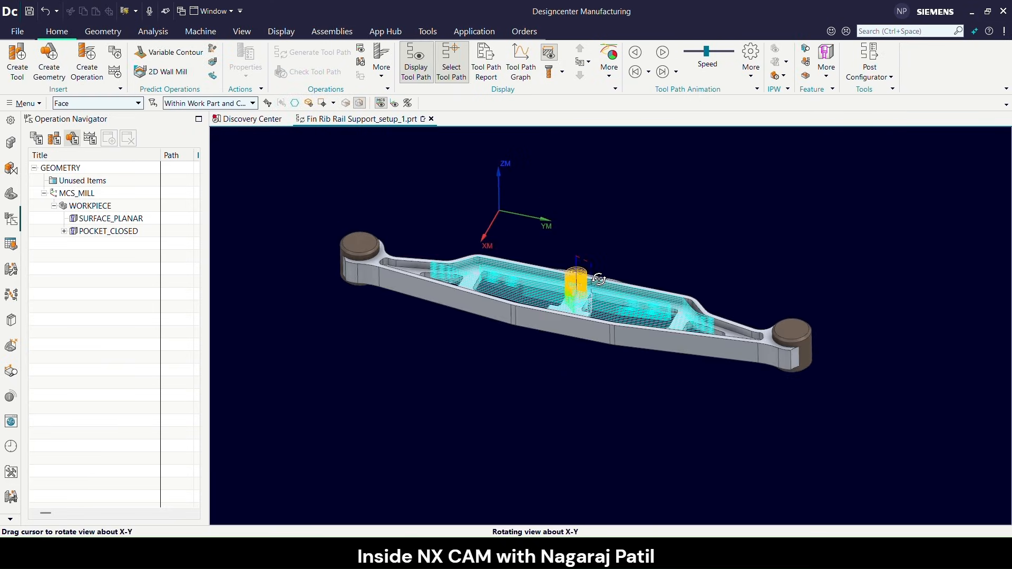
click(64, 230)
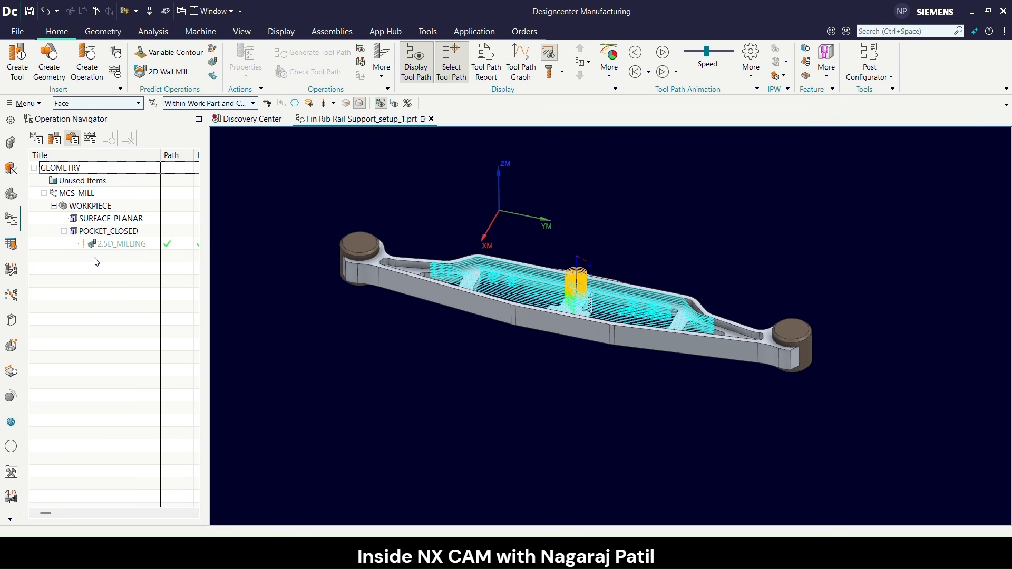
click(105, 249)
scroll(577, 297, up, 3)
middle_drag(596, 316, 278, 279)
click(100, 298)
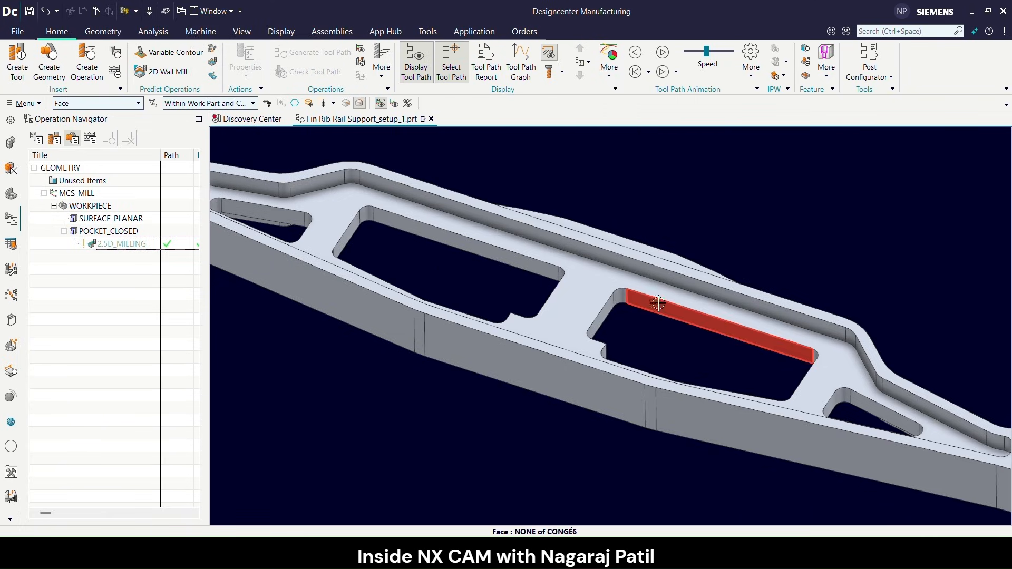
For the small triangular through pocket, accept the AI-based suggestion of two Floor and Wall operations with the 3 mm end mill
scroll(748, 343, down, 3)
scroll(760, 350, up, 5)
click(790, 368)
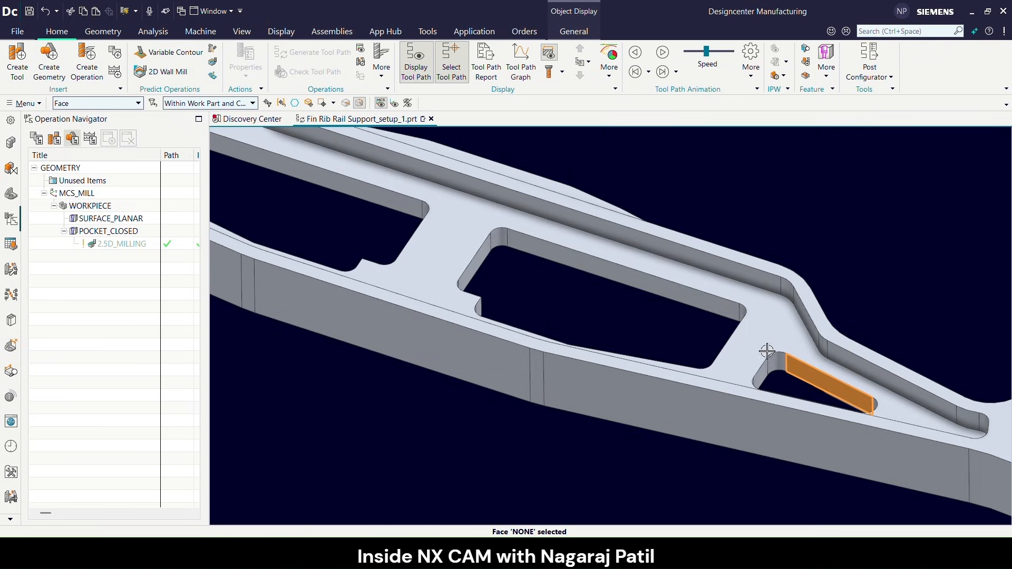
right_click(790, 368)
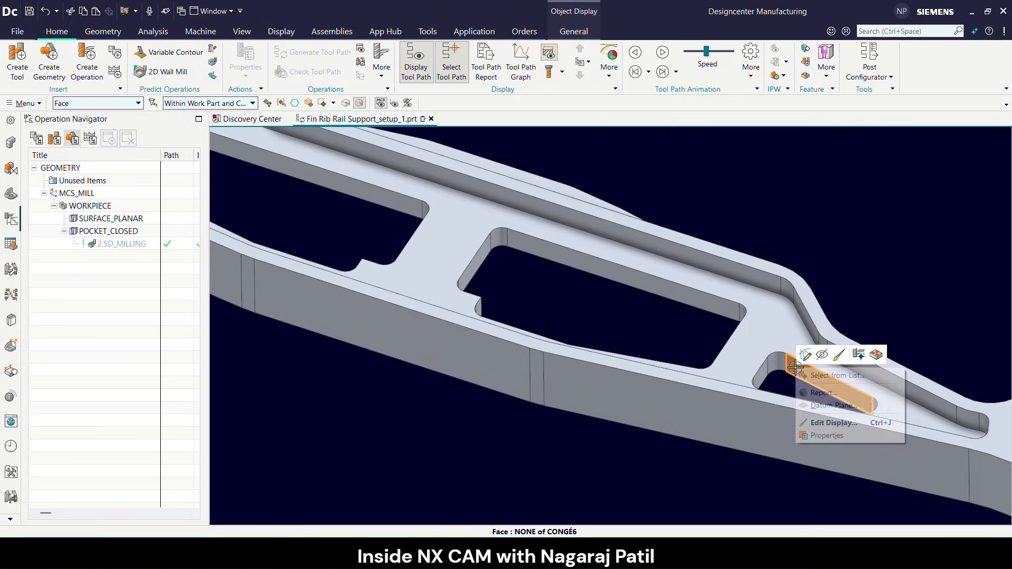
click(858, 357)
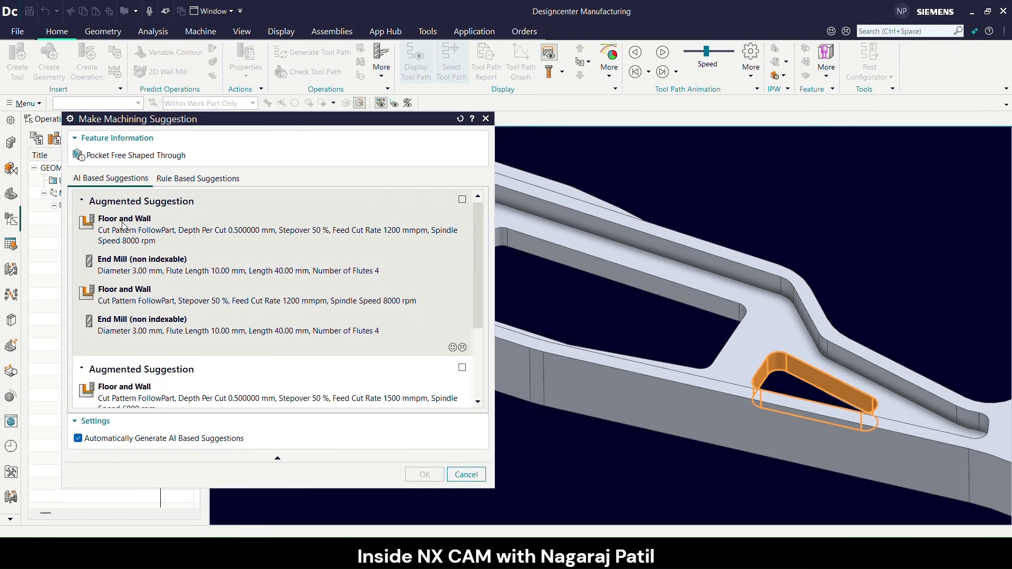
scroll(132, 301, down, 3)
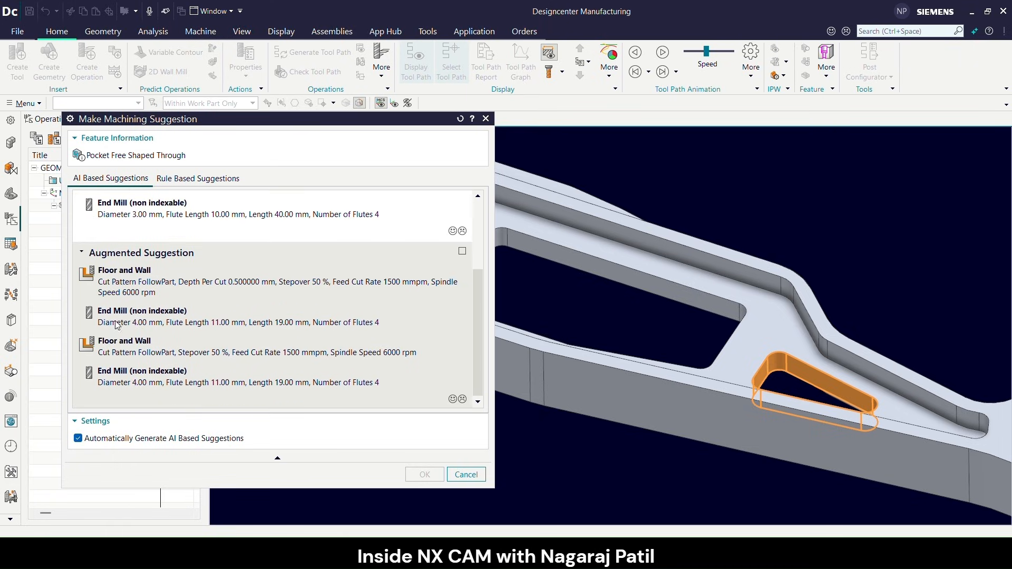
scroll(156, 348, up, 1)
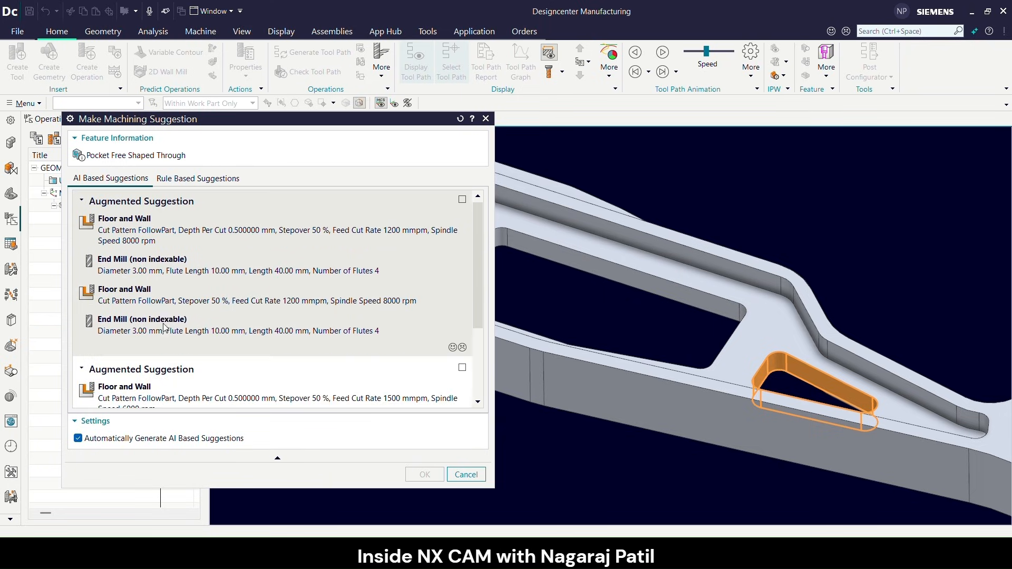
click(462, 199)
click(420, 472)
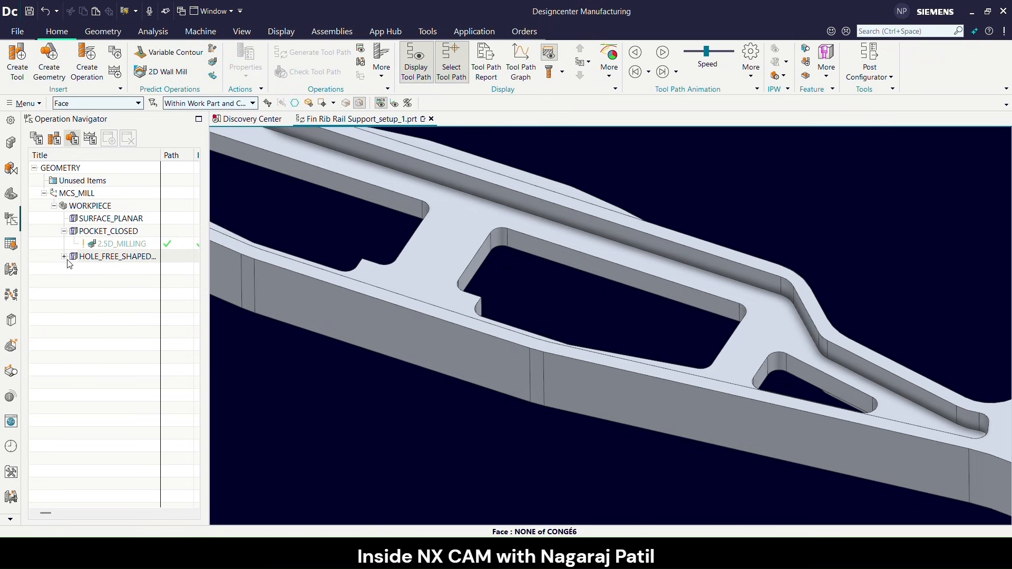
Inspect the tool paths and tool direction of 2.5D_MILLING_1 and 2.5D_MILLING_2 in the triangular through pocket
click(125, 269)
scroll(559, 326, down, 3)
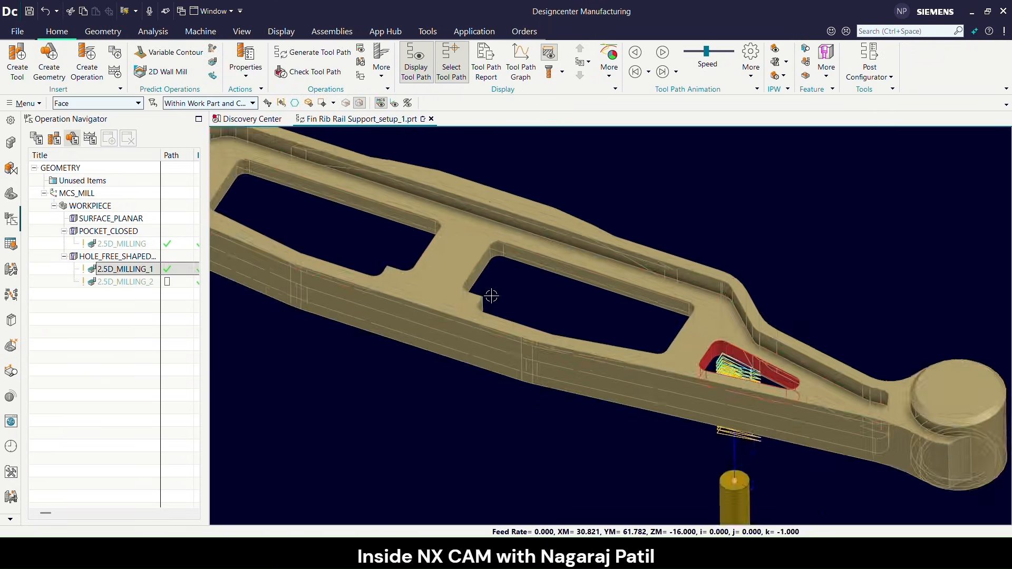
middle_drag(558, 325, 585, 310)
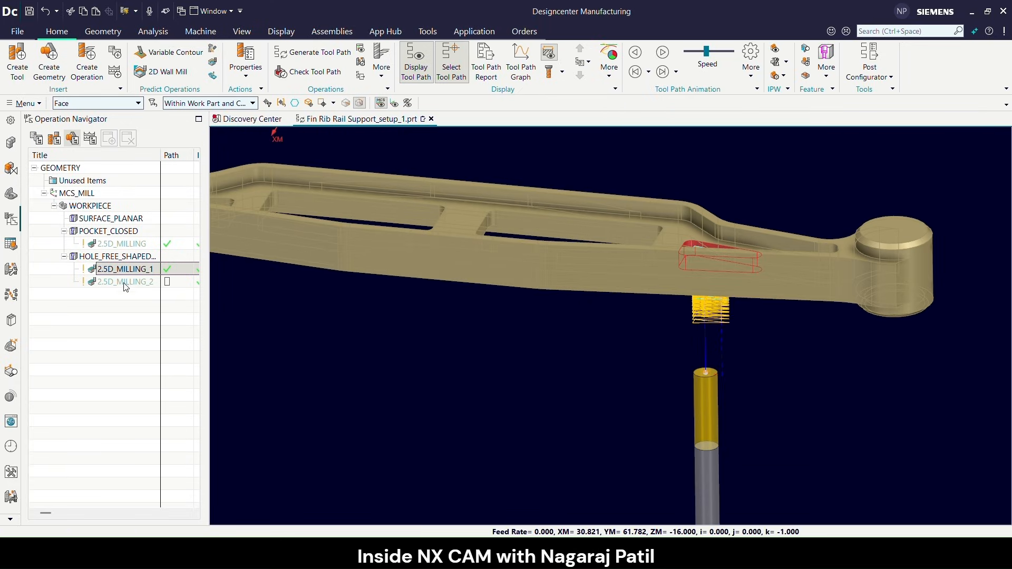
click(116, 280)
scroll(504, 305, down, 1)
mouse_move(584, 290)
middle_down()
mouse_move(588, 262)
mouse_move(578, 288)
middle_up()
click(103, 267)
middle_drag(464, 273, 558, 172)
scroll(627, 411, up, 6)
middle_drag(629, 412, 628, 389)
scroll(627, 391, down, 2)
scroll(654, 490, up, 3)
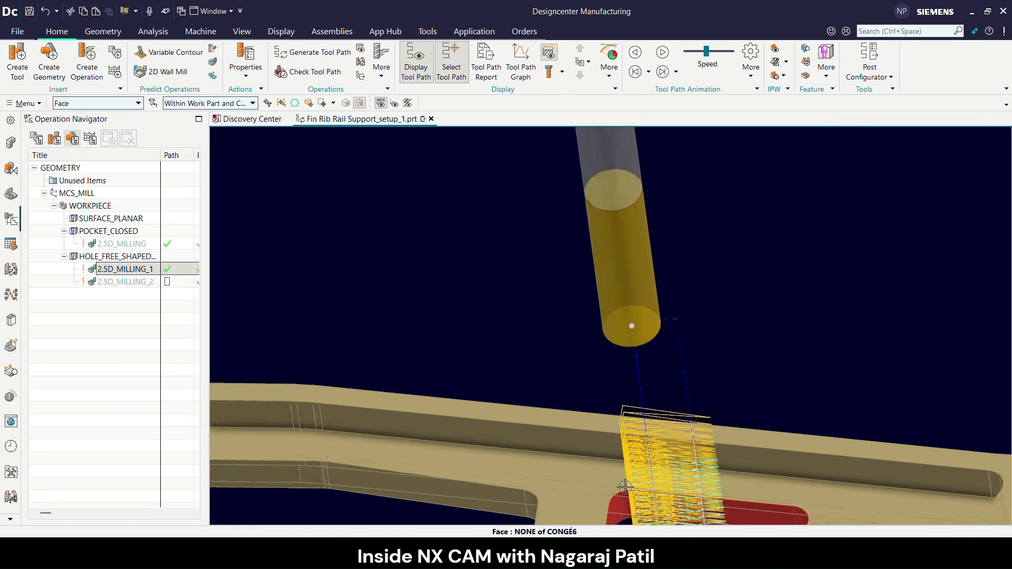
scroll(637, 375, down, 2)
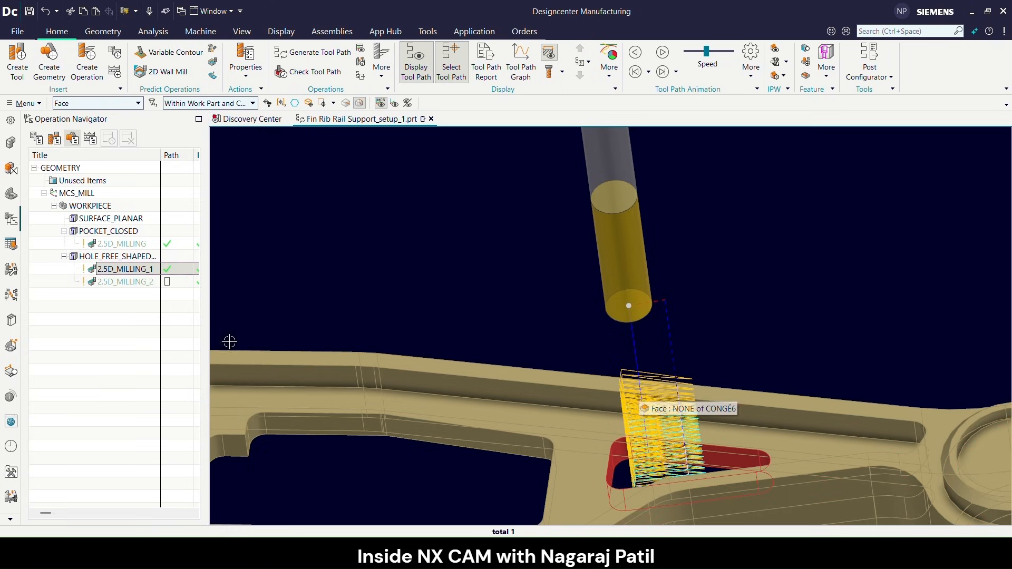
Edit the 2.5D_MILLING_1 operation, setting the depth per cut to 1 and the percent of flat diameter to 40
click(125, 269)
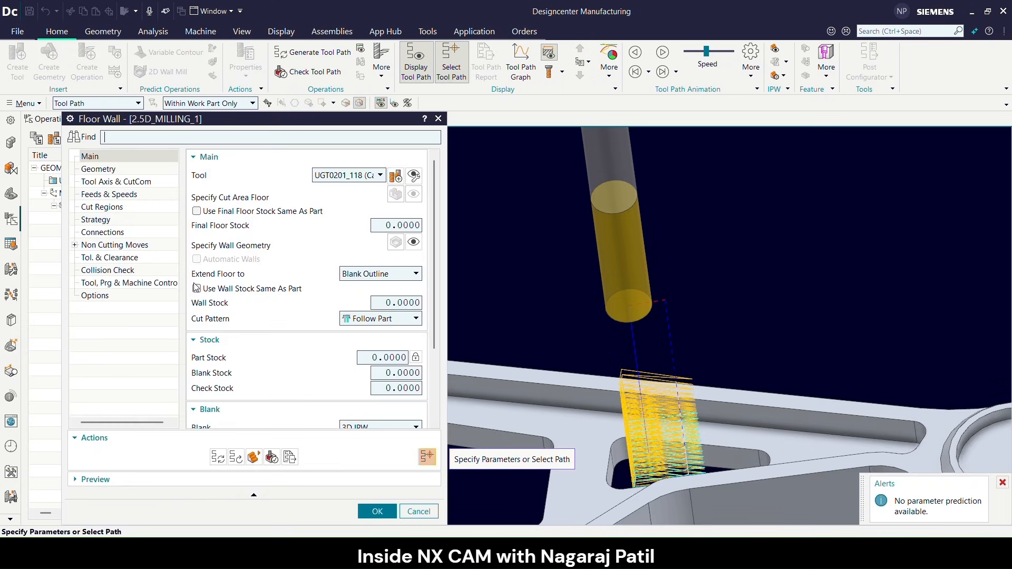
scroll(363, 312, down, 3)
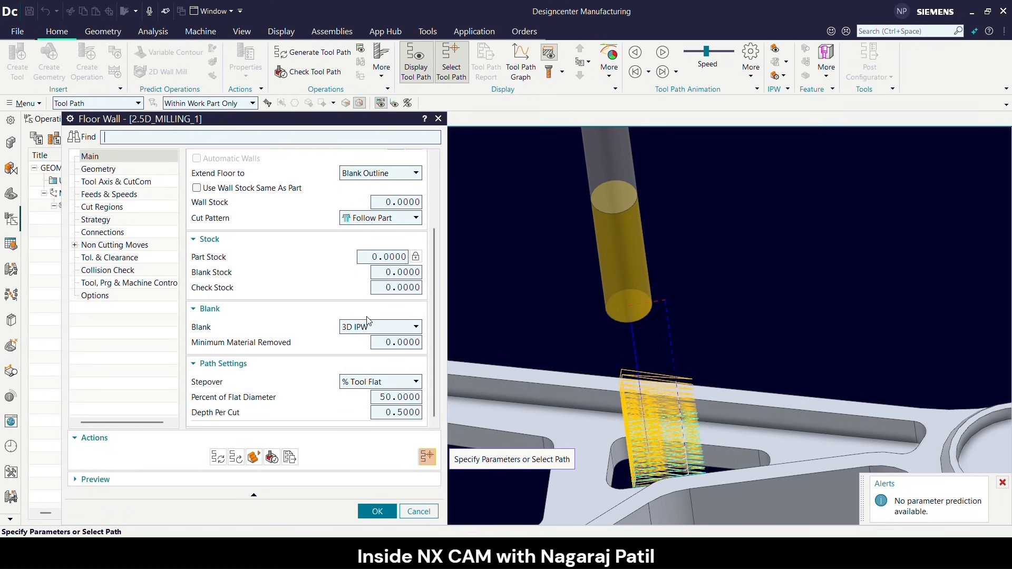
double_click(399, 414)
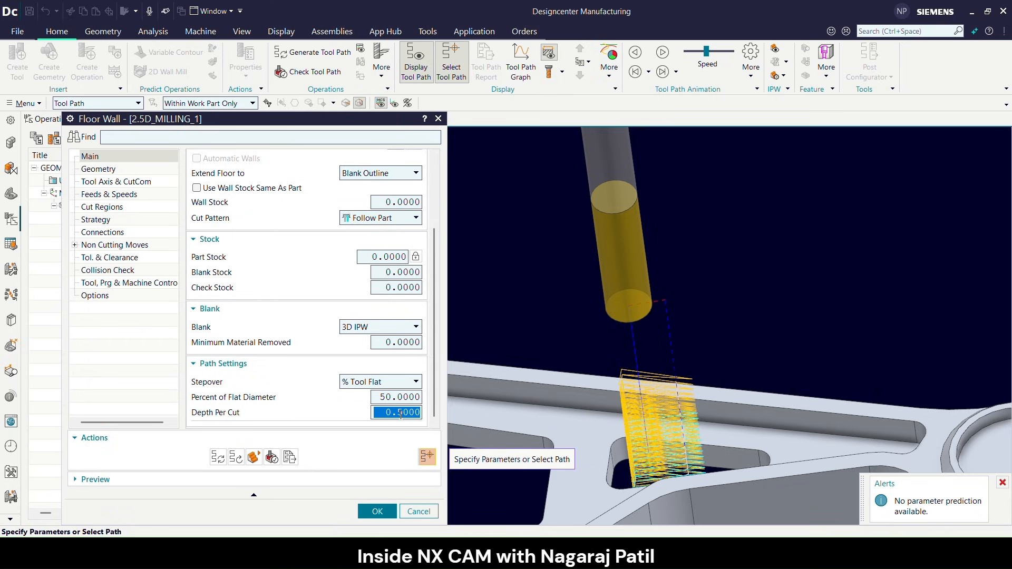
text(1)
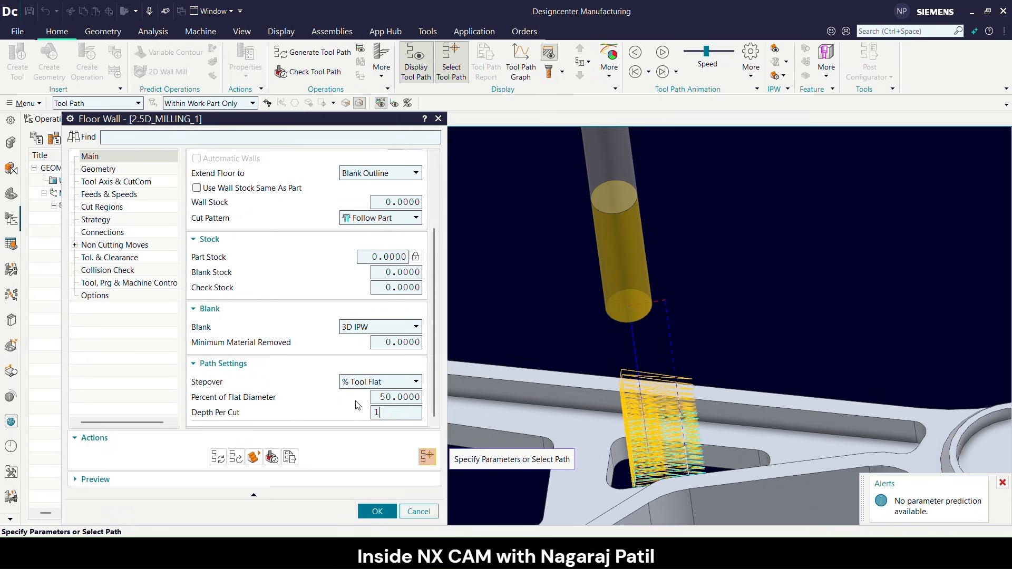
double_click(398, 397)
text(40)
Reverse the tool axis vector of the 2.5D_MILLING_1 operation
click(111, 182)
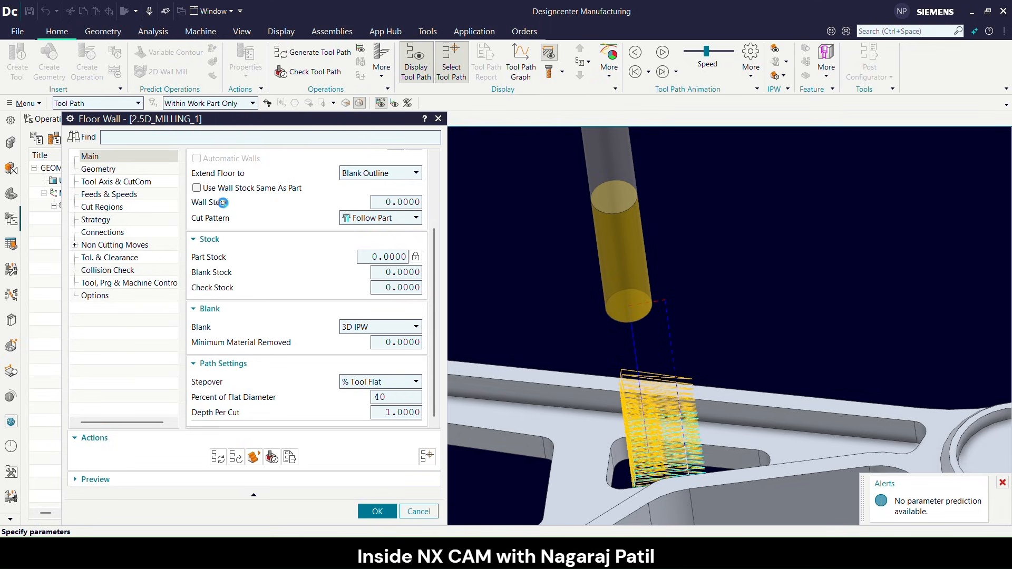
scroll(631, 350, down, 2)
click(346, 157)
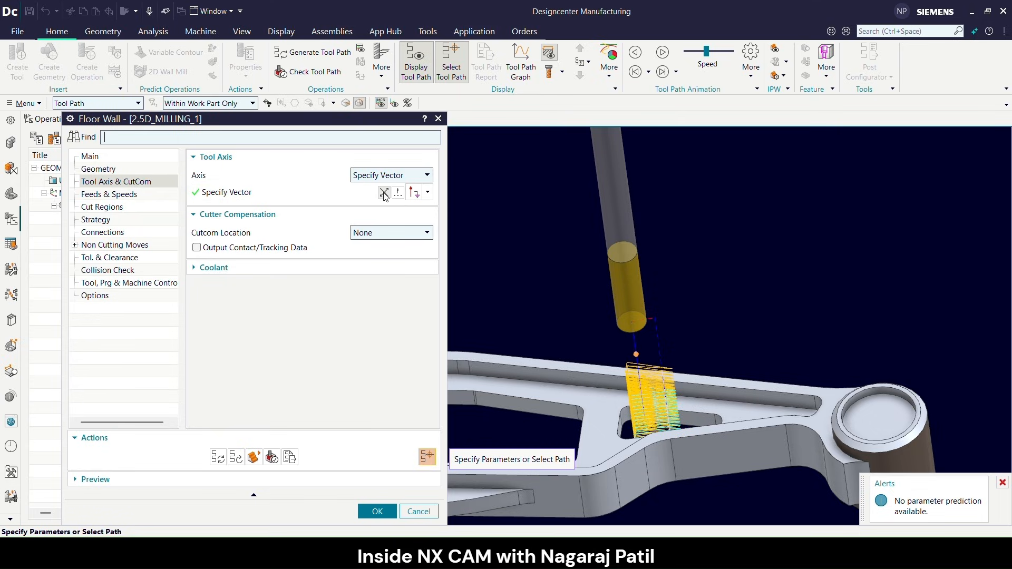
middle_drag(622, 253, 702, 379)
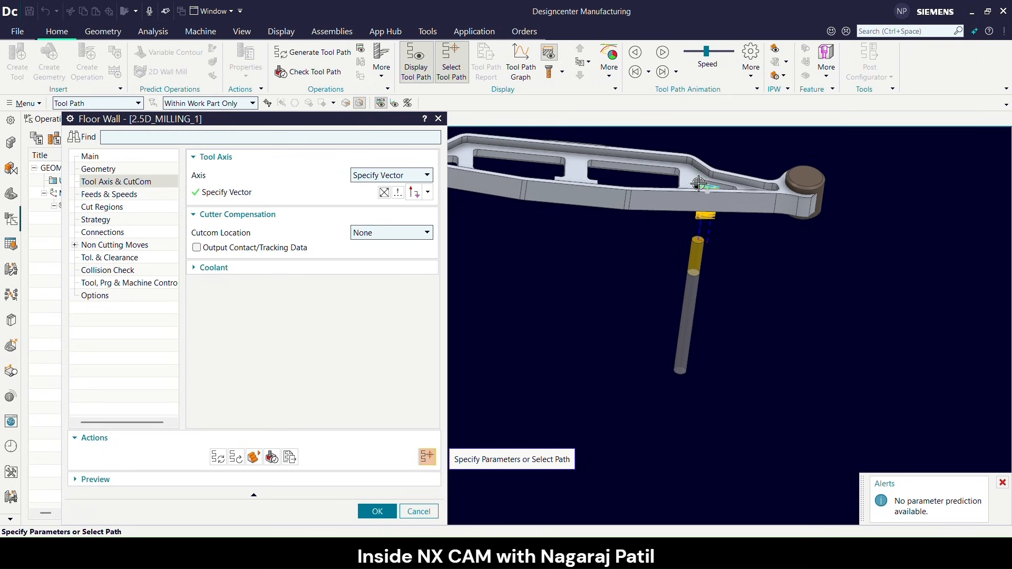
Regenerate the 2.5D_MILLING_1 tool path, accept the Floor Wall settings and inspect the path in the triangular pocket
click(218, 459)
middle_click(760, 181)
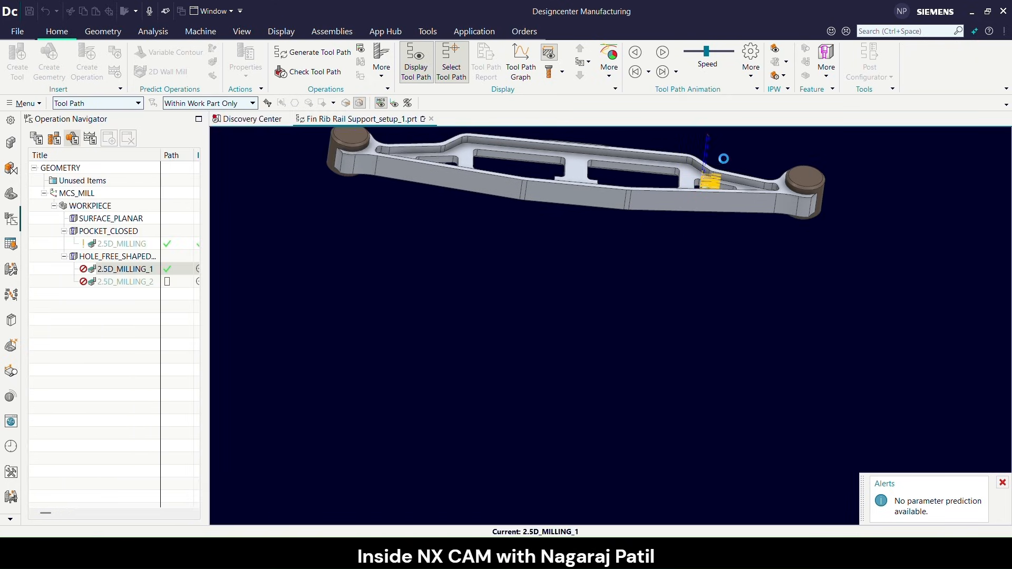
scroll(716, 171, up, 6)
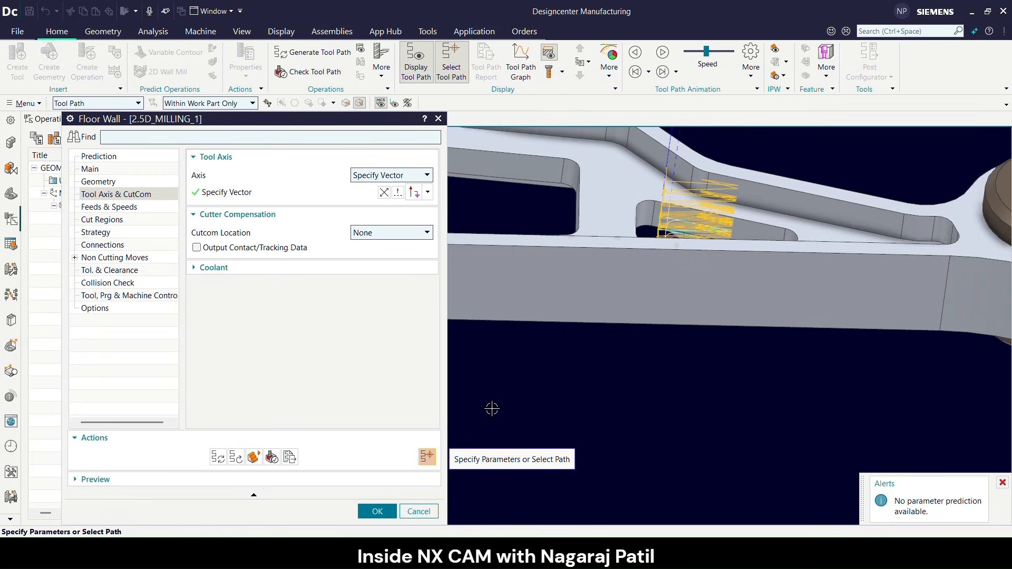
click(379, 512)
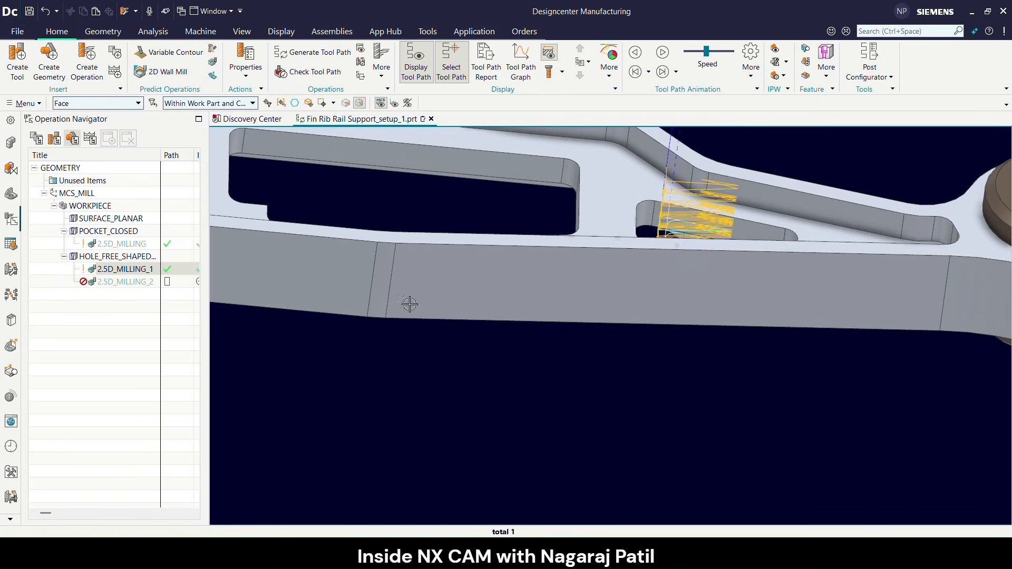
scroll(599, 292, down, 5)
middle_drag(599, 292, 608, 309)
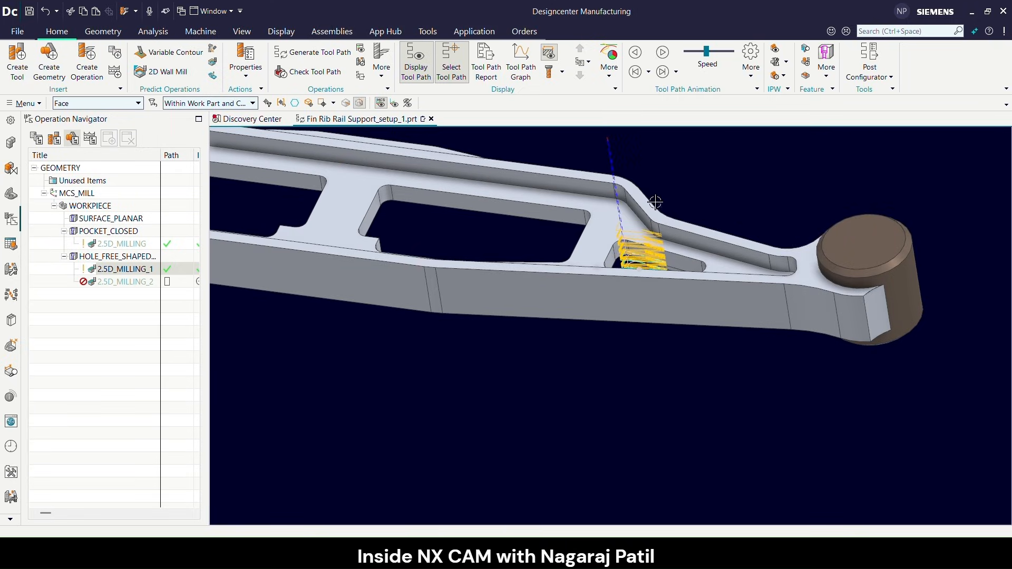
scroll(650, 169, up, 3)
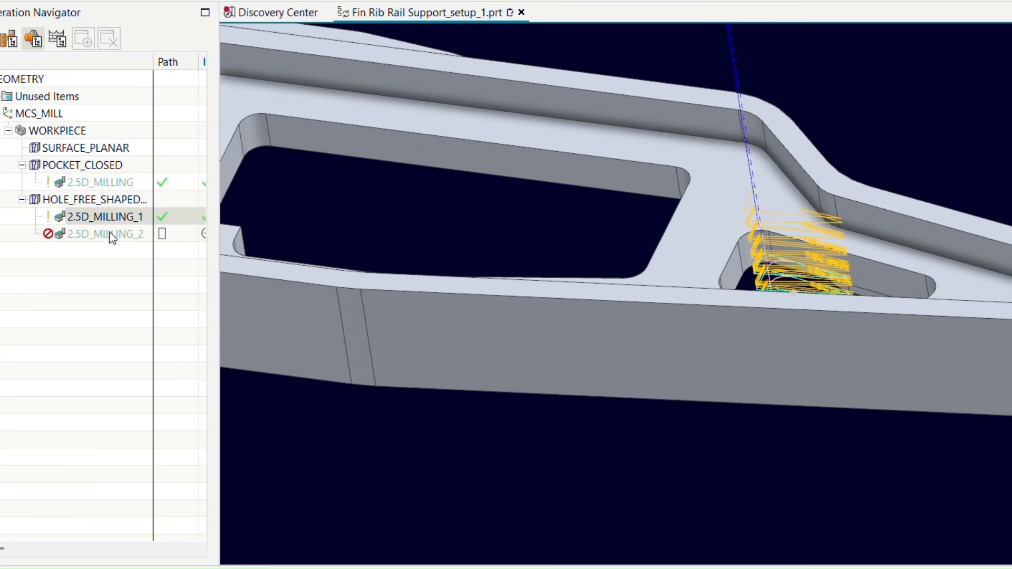
Save the HOLE_FREE_SHAPED feature group with its two milling operations as a new suggestion named HOLE_FREE_SHAPED_STRAIGHT_Suggestion1
click(94, 200)
right_click(94, 202)
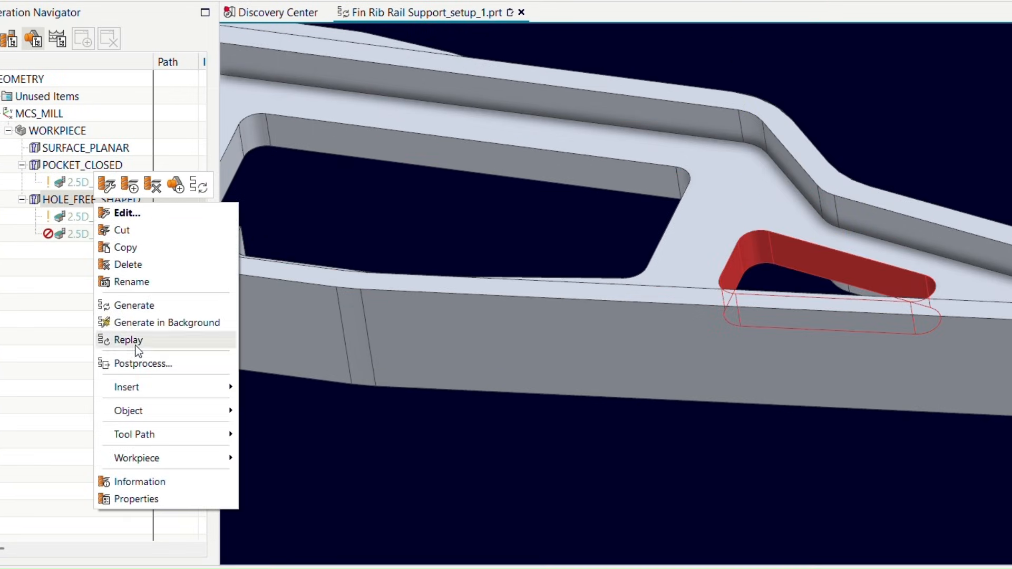
mouse_move(138, 409)
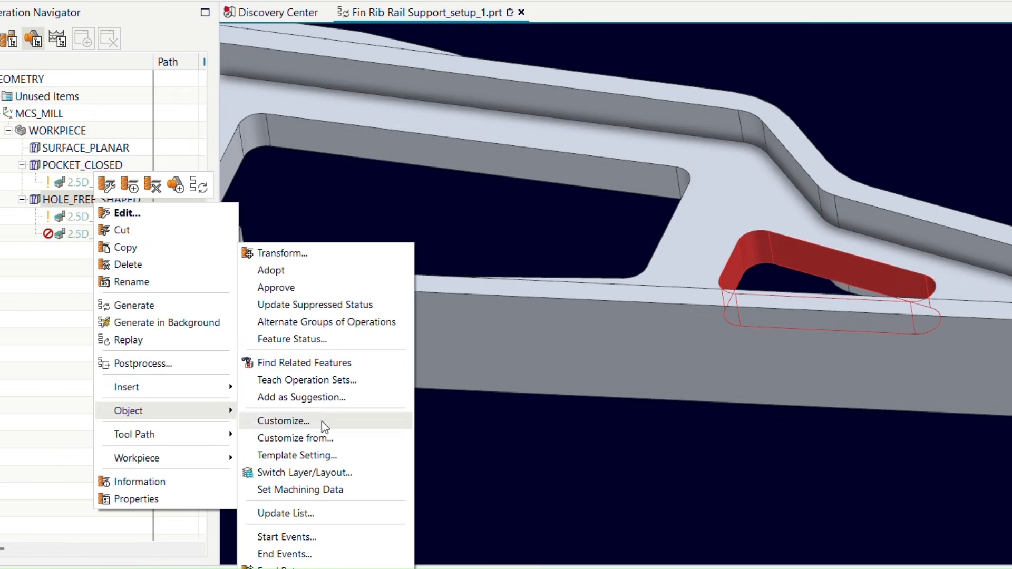
click(310, 402)
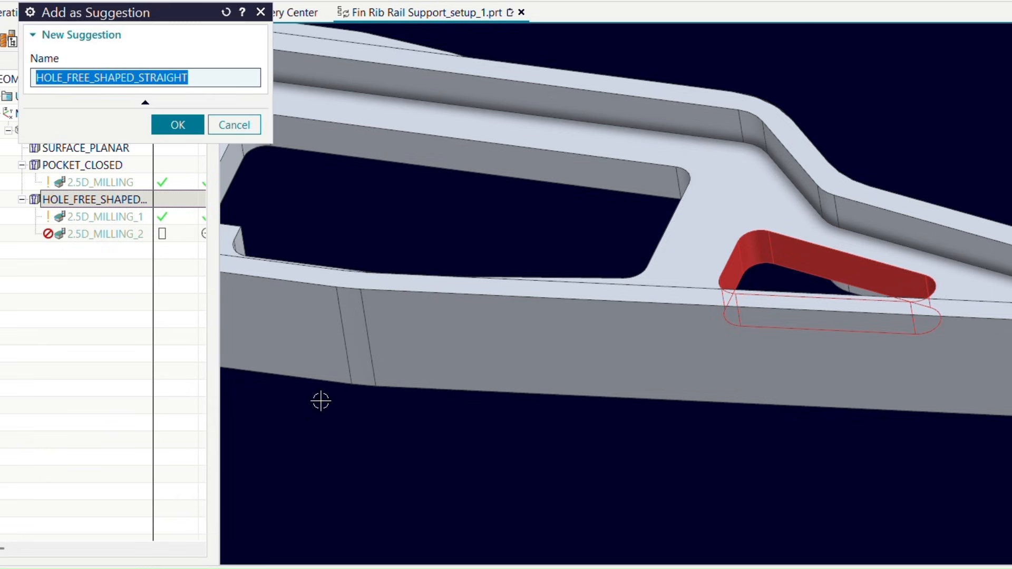
drag(130, 6, 351, 83)
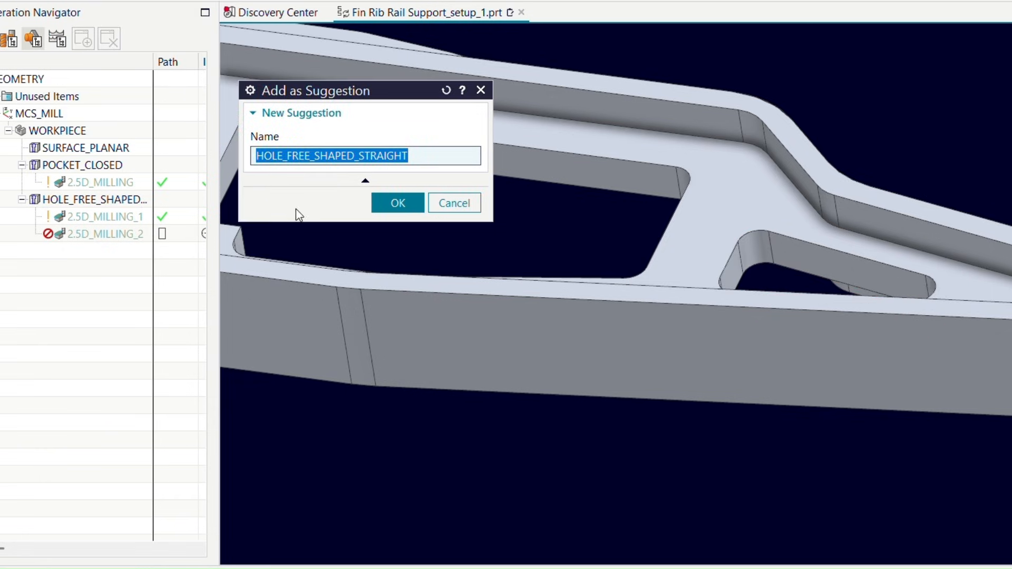
click(418, 155)
text(_Suggestion1)
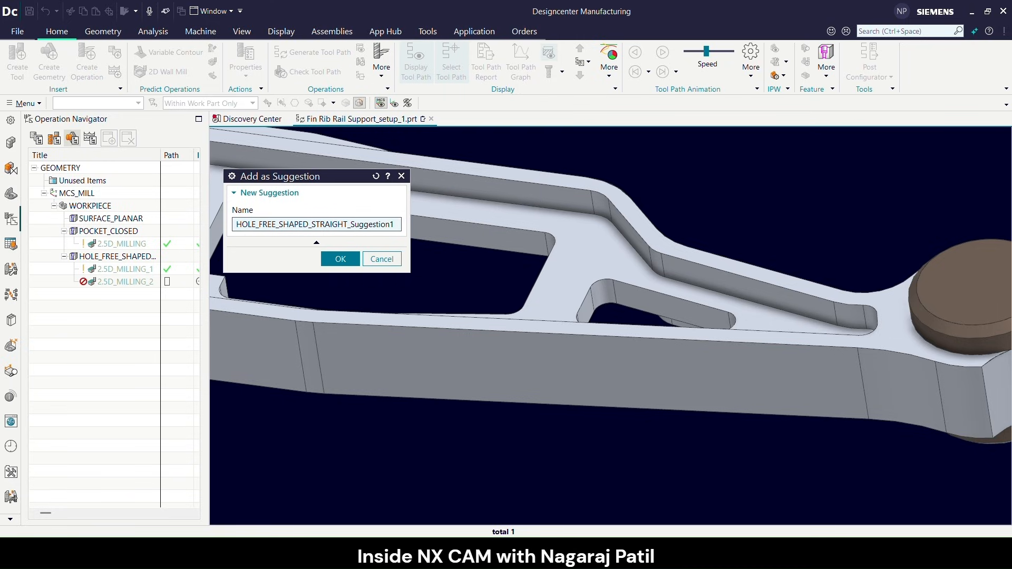
click(337, 260)
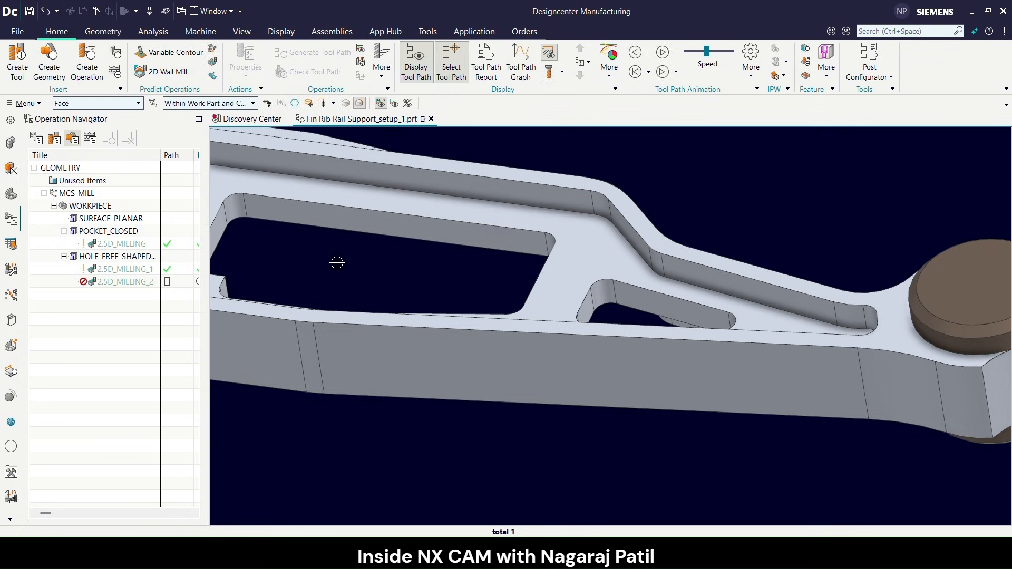
Request machining suggestions for the triangular through pocket at the opposite end of the rib
scroll(585, 325, down, 2)
scroll(609, 330, down, 1)
middle_drag(489, 327, 522, 346)
scroll(525, 345, down, 3)
scroll(377, 291, up, 2)
middle_drag(376, 291, 294, 264)
scroll(317, 292, up, 4)
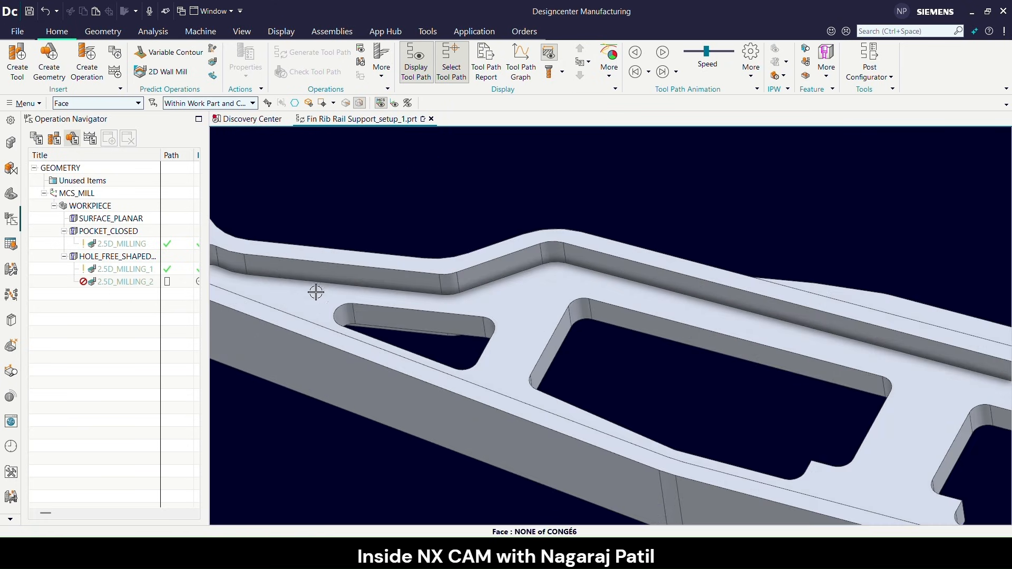
right_click(393, 317)
click(455, 307)
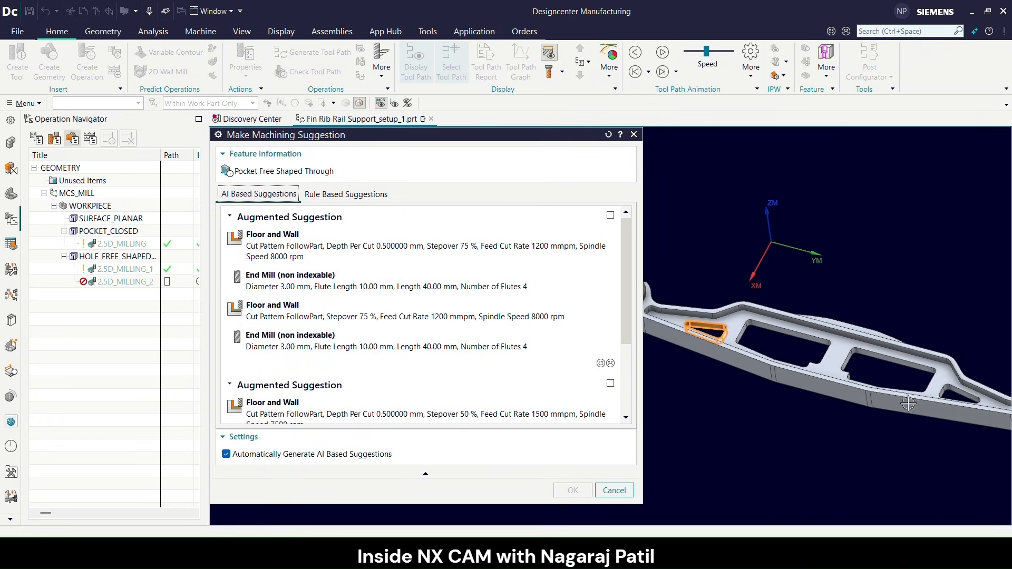
scroll(697, 297, up, 3)
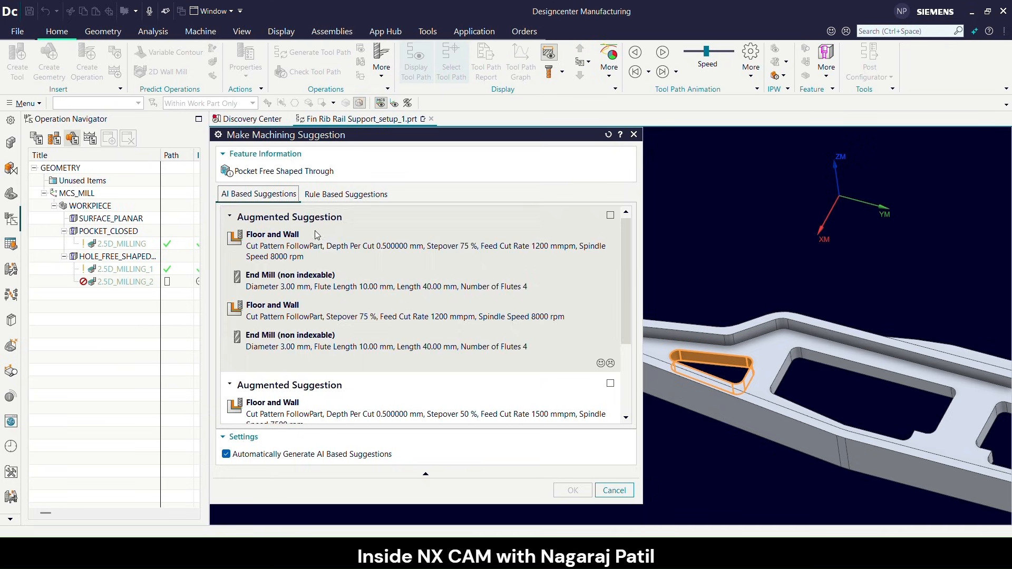
Apply the rule-based suggestion HOLE_FREE_SHAPED_STRAIGHT_Suggestion1 to the triangular through pocket
click(326, 195)
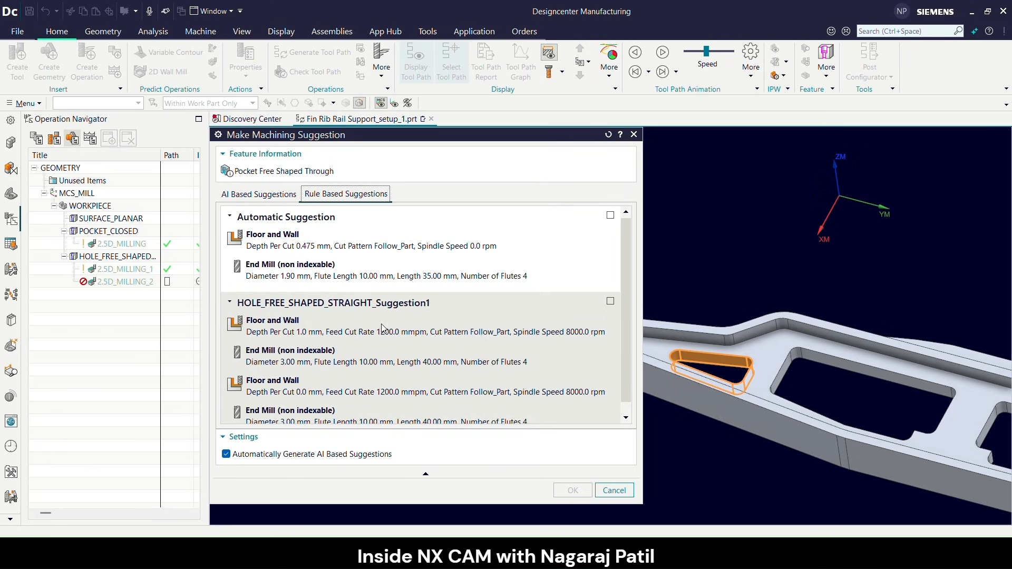
click(319, 311)
scroll(319, 314, down, 1)
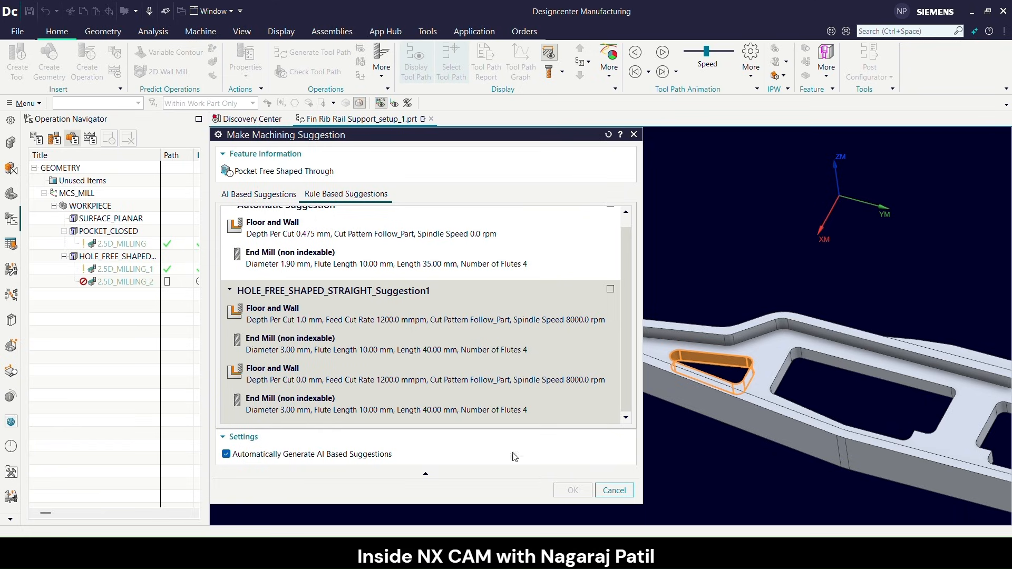
click(610, 289)
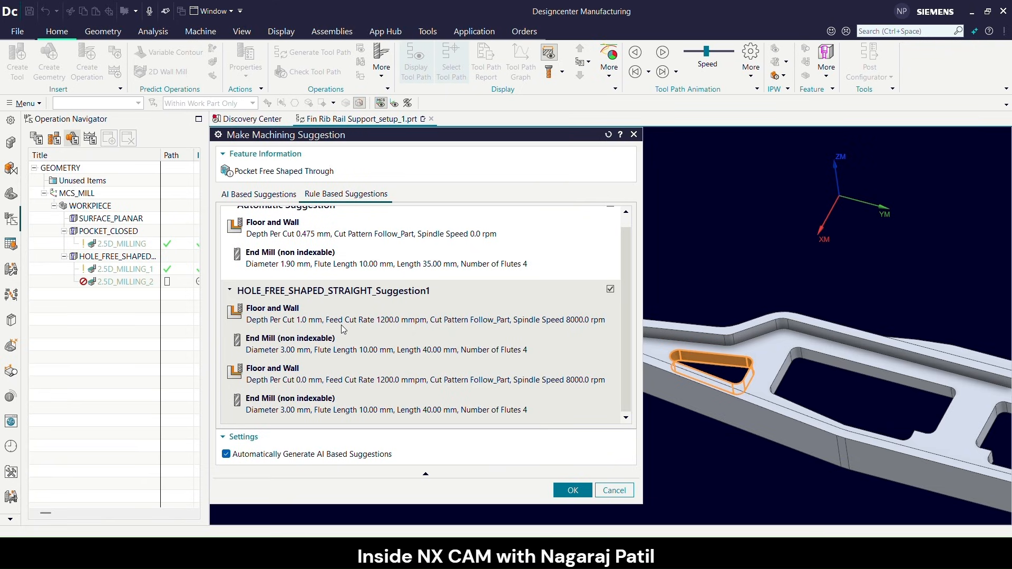
click(573, 490)
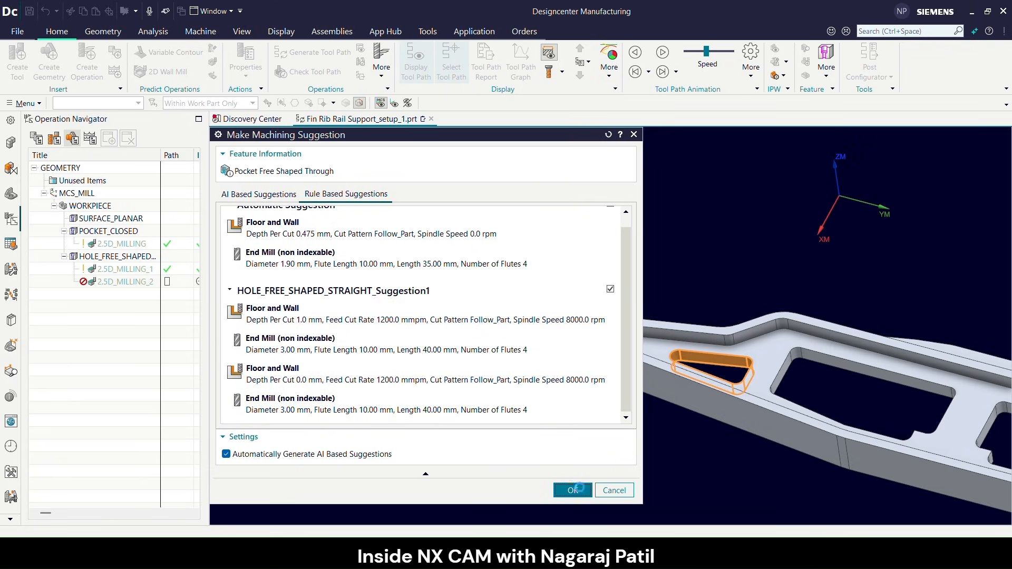
click(505, 290)
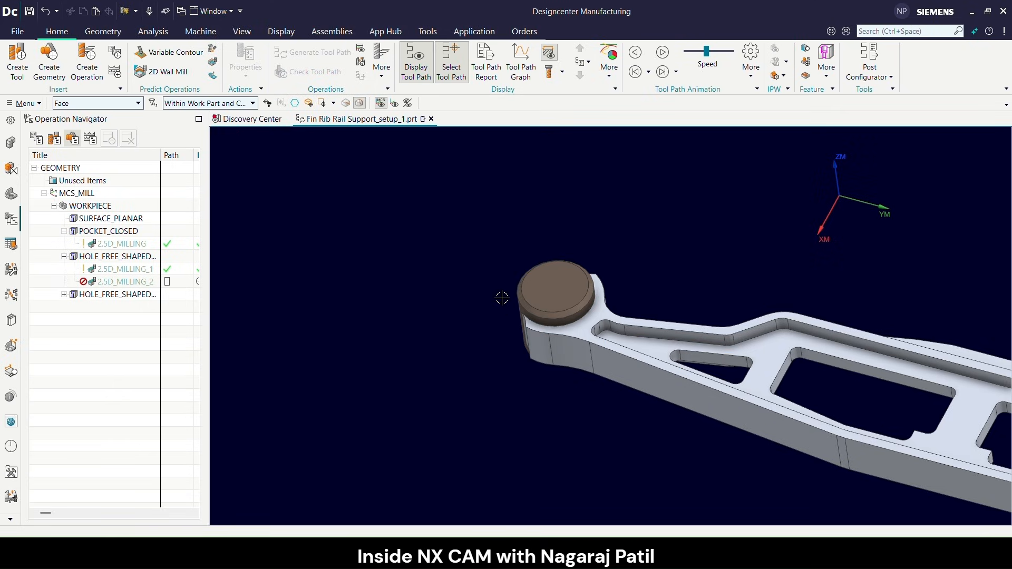
Expand the newly added HOLE_FREE_SHAPED group and examine its first milling operation on the part
click(63, 294)
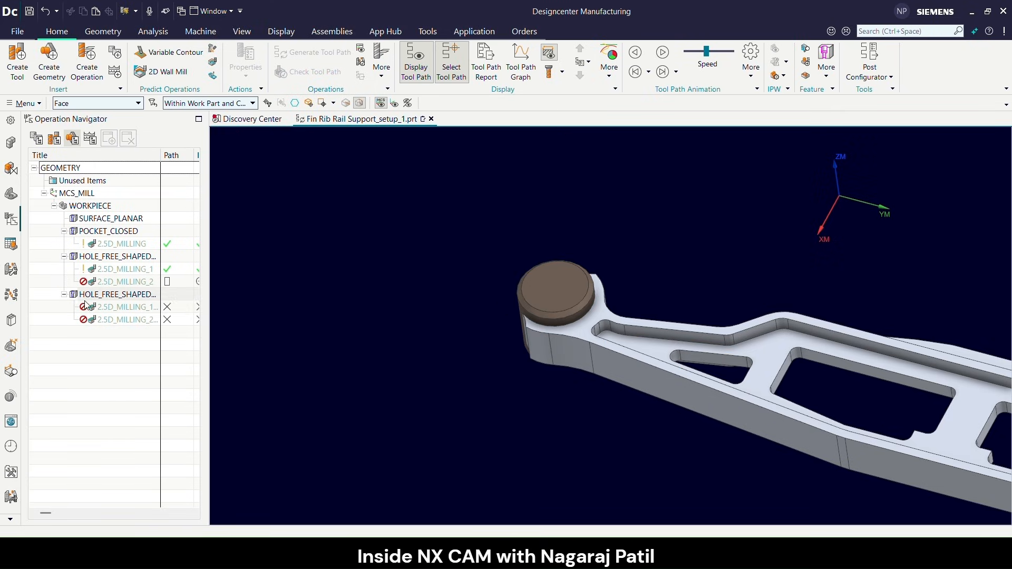
click(100, 309)
scroll(424, 321, down, 1)
scroll(665, 344, up, 2)
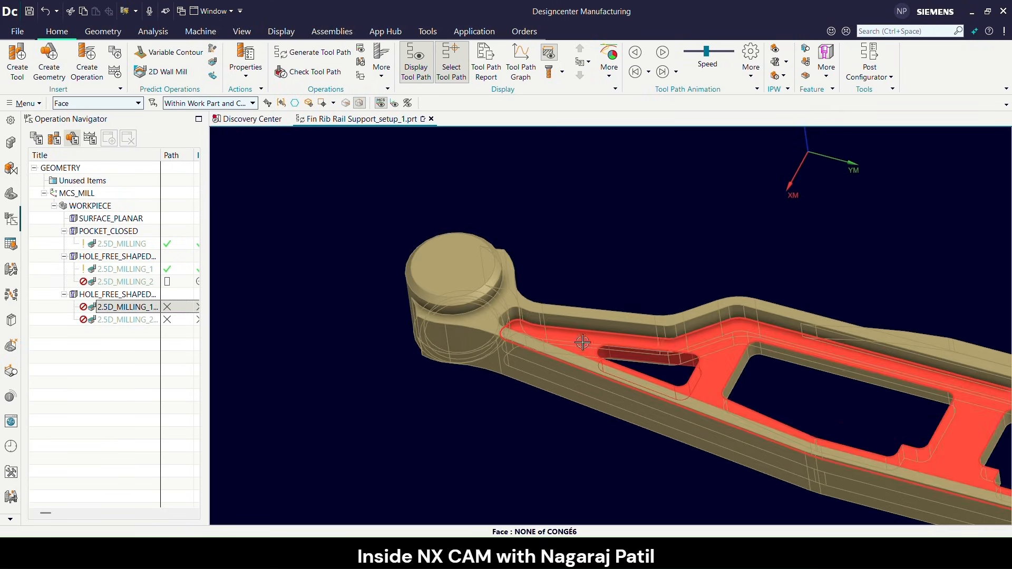
scroll(319, 312, down, 1)
middle_drag(323, 309, 508, 309)
scroll(494, 323, down, 1)
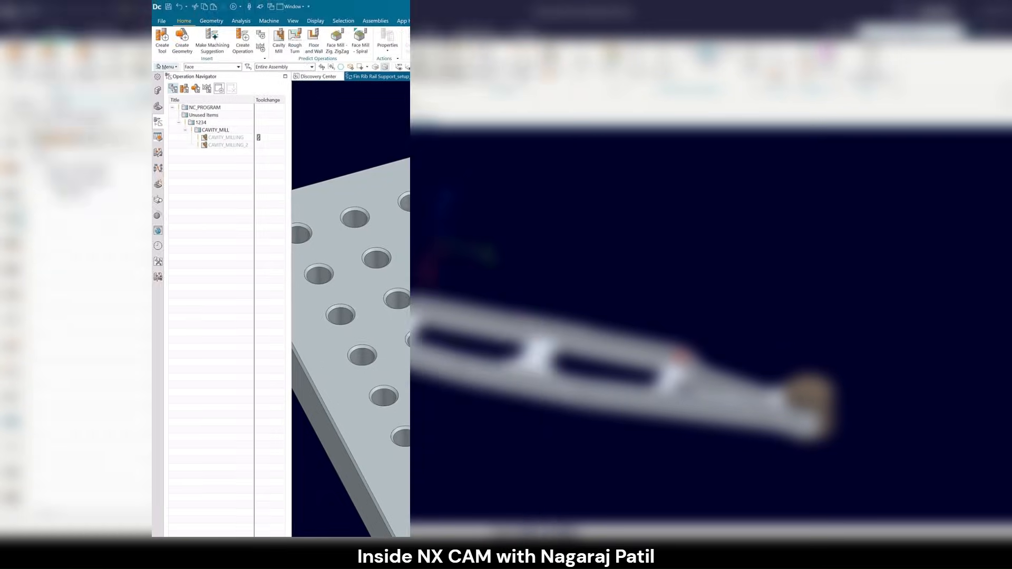
Import historical data for Make Machining Suggestion from the AI MMS folder
click(45, 63)
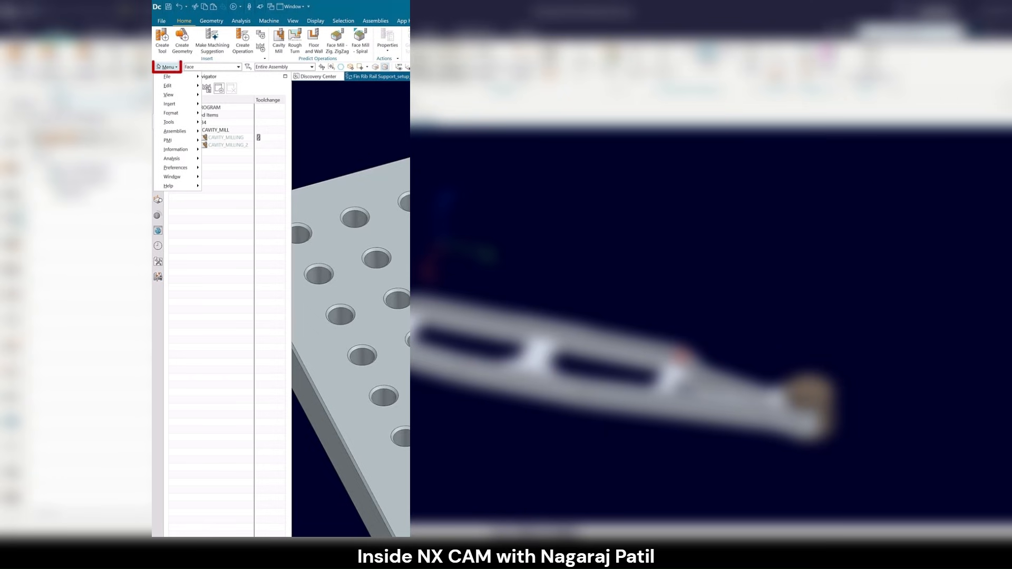
mouse_move(174, 122)
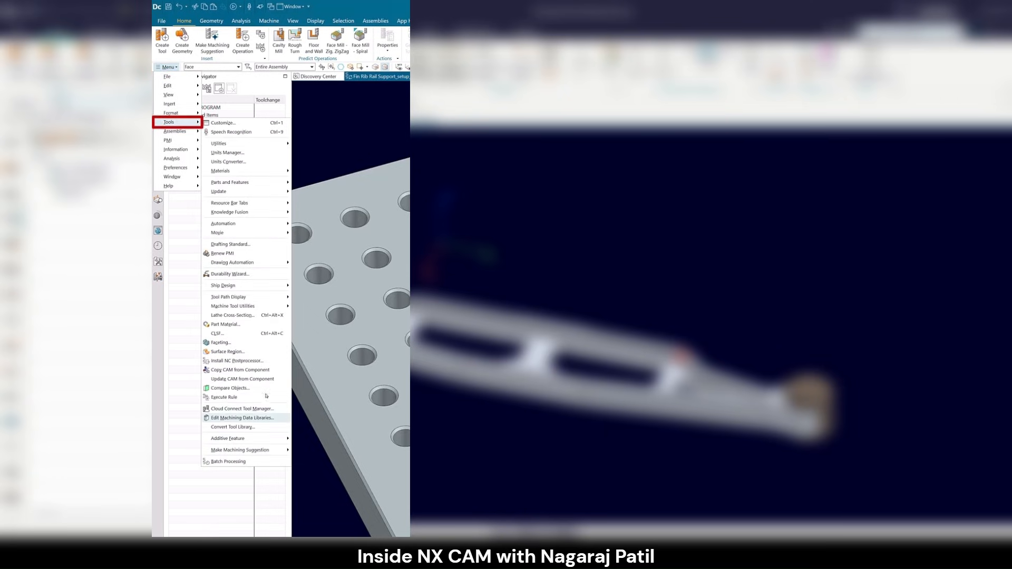
mouse_move(265, 449)
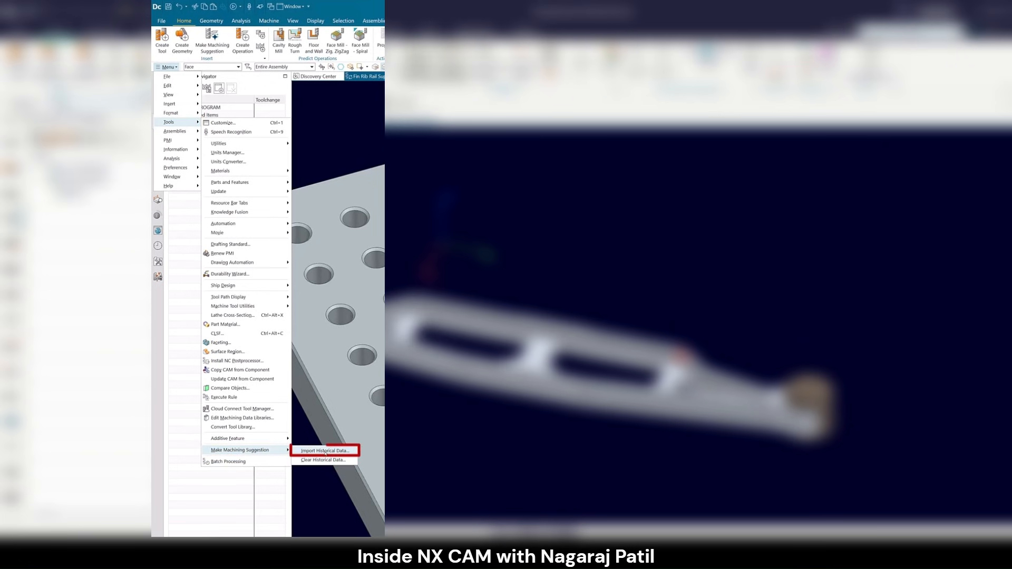
click(246, 455)
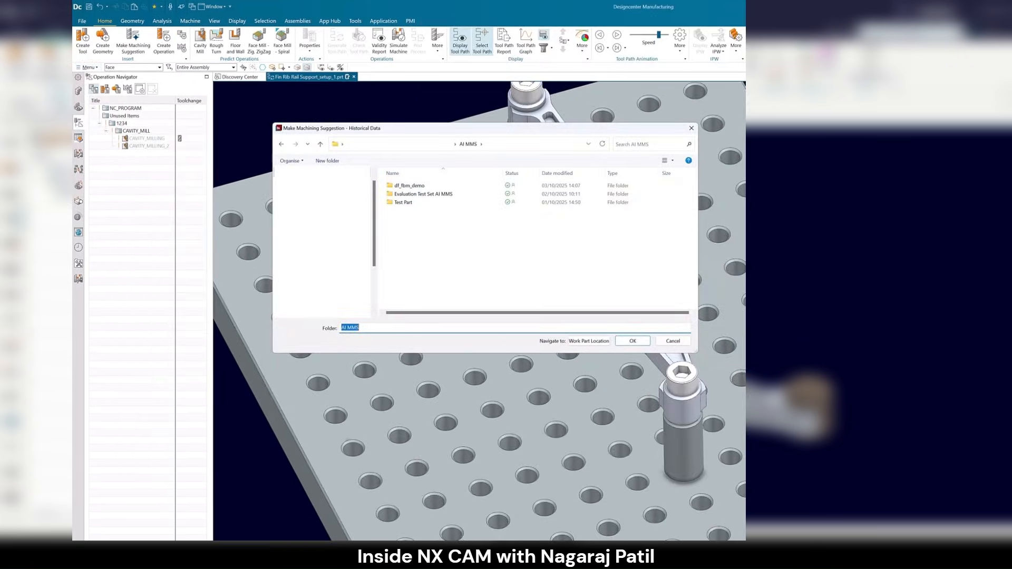
click(632, 341)
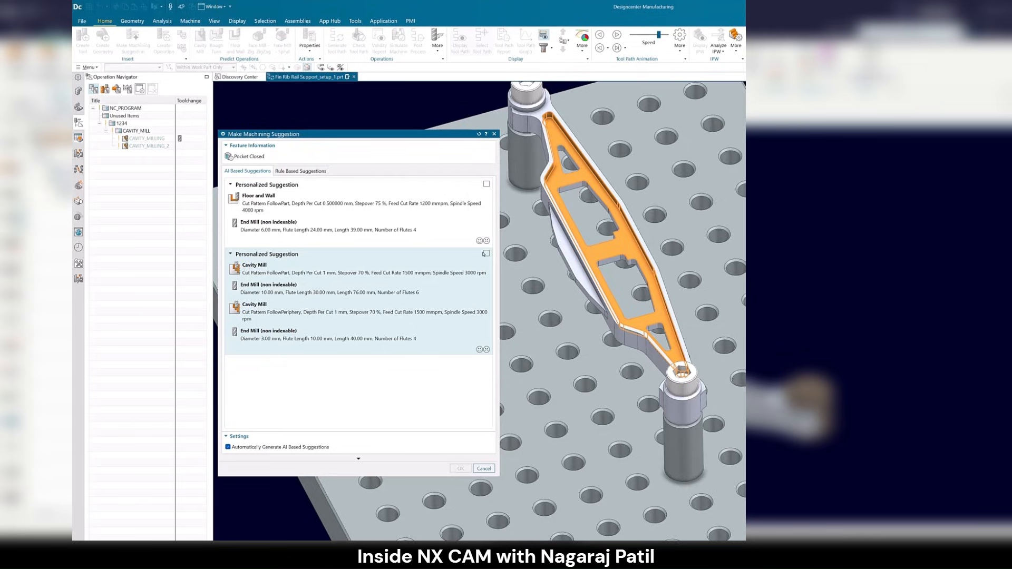
Choose the personalized suggestion with two Cavity Mill operations using 10 mm and 3 mm end mills for the closed pocket
click(485, 253)
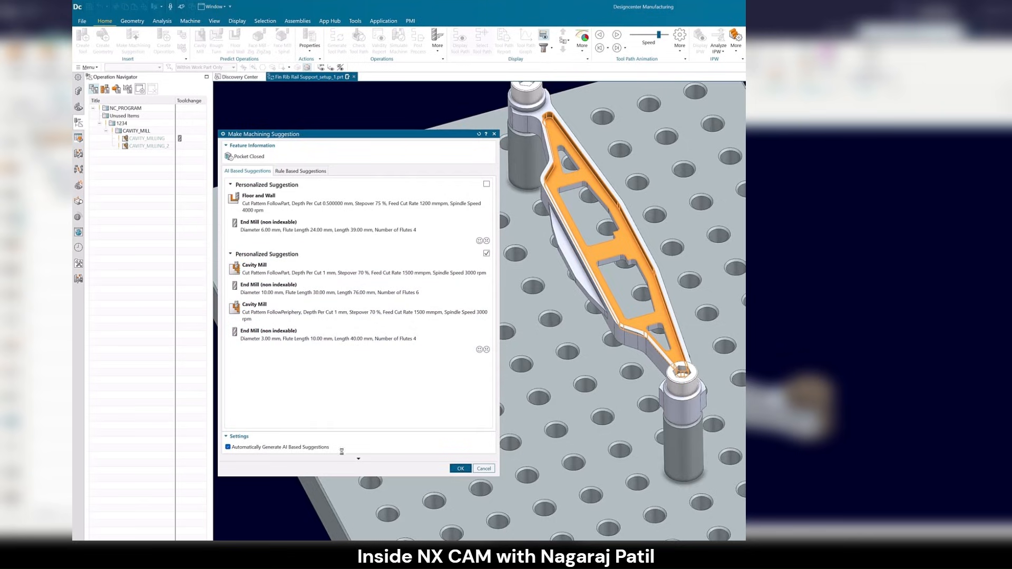